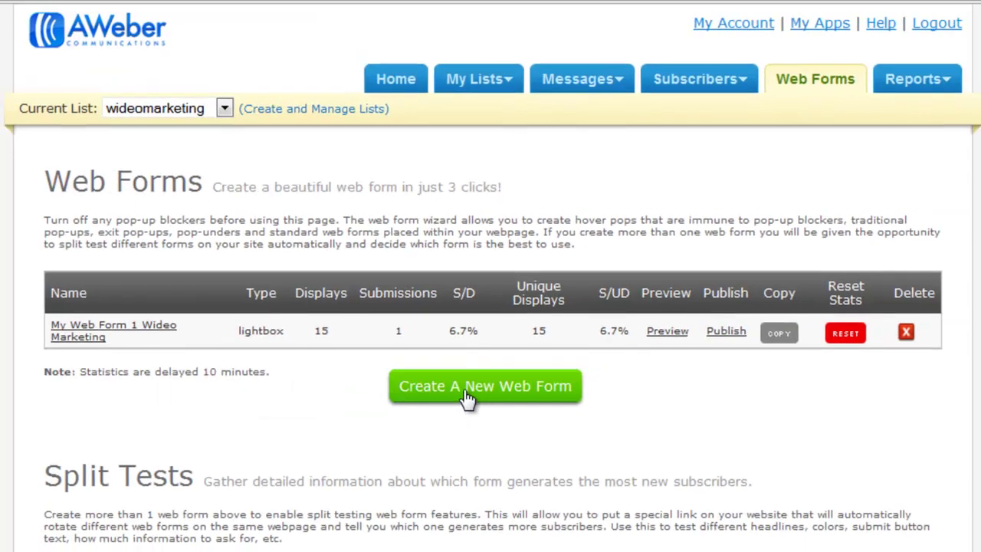
# Create a new web form and browse the New, My Templates, Corporate and complete template category listings
pyautogui.click(467, 397)
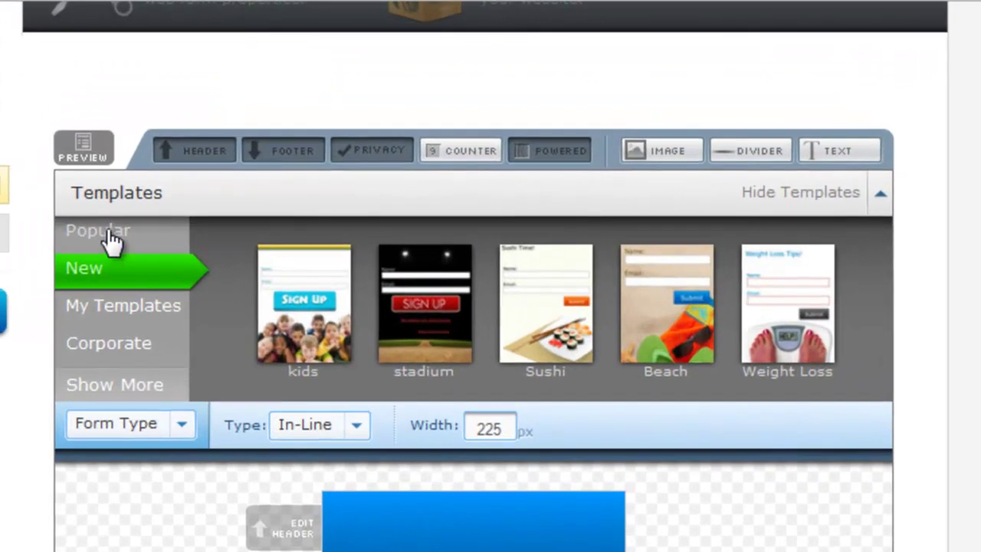
pyautogui.click(234, 187)
pyautogui.click(63, 290)
pyautogui.click(59, 352)
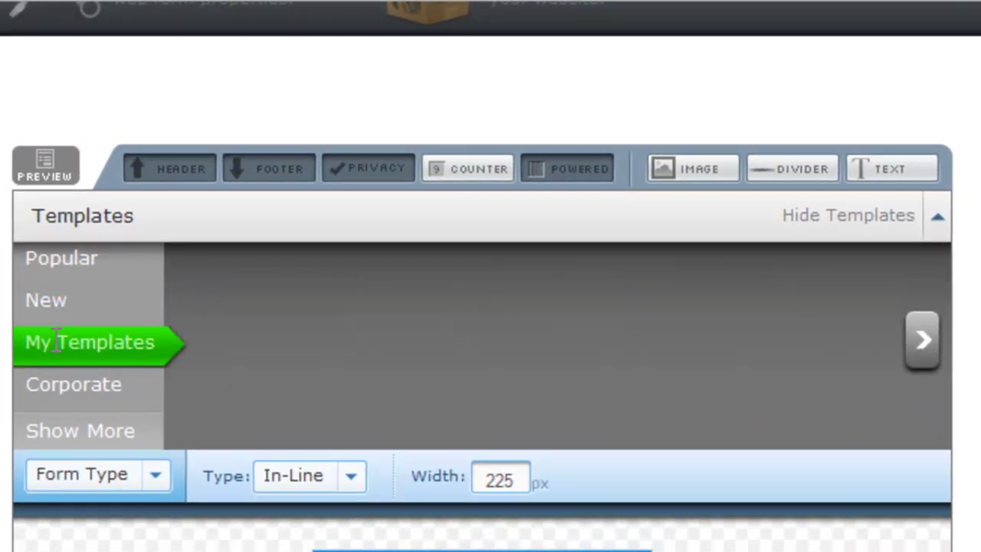
pyautogui.click(83, 397)
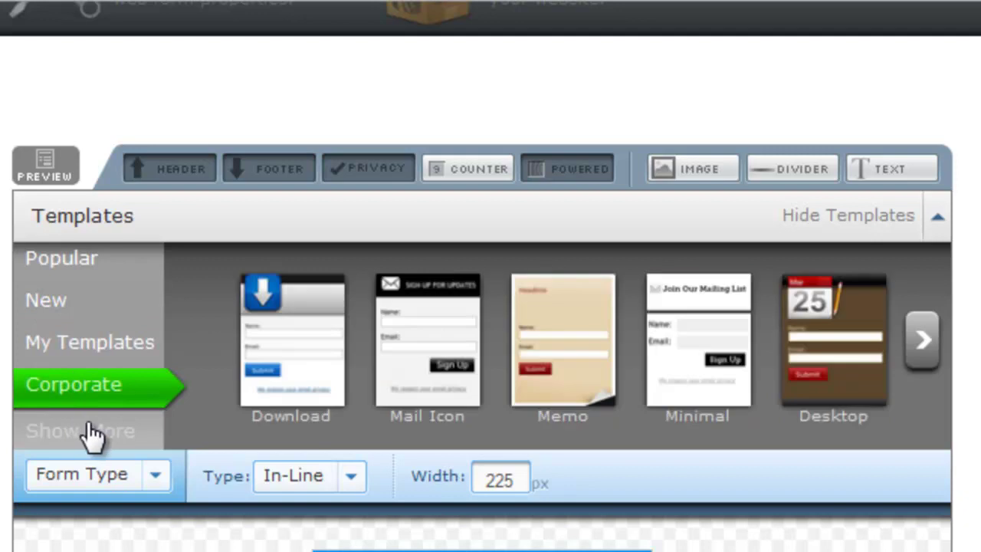
pyautogui.click(87, 427)
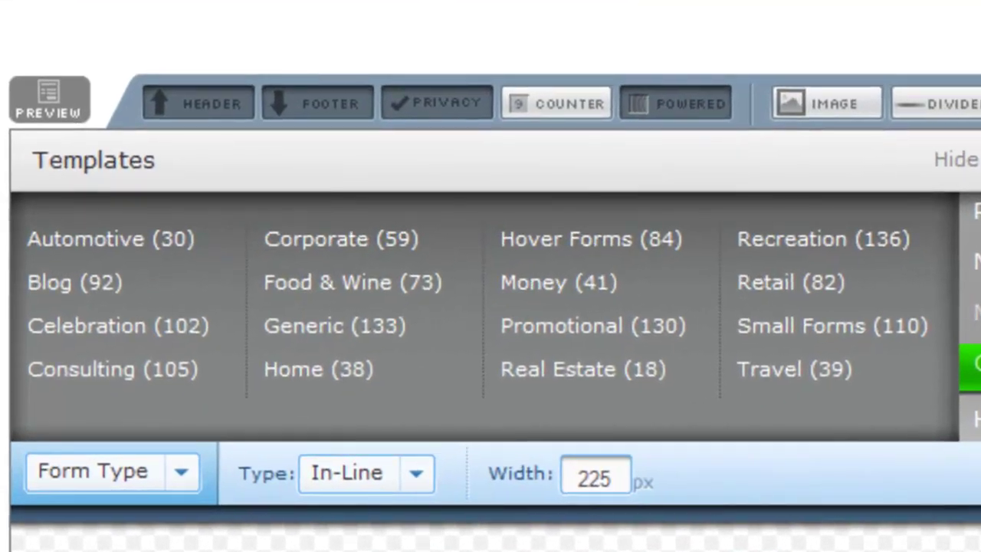
pyautogui.click(956, 160)
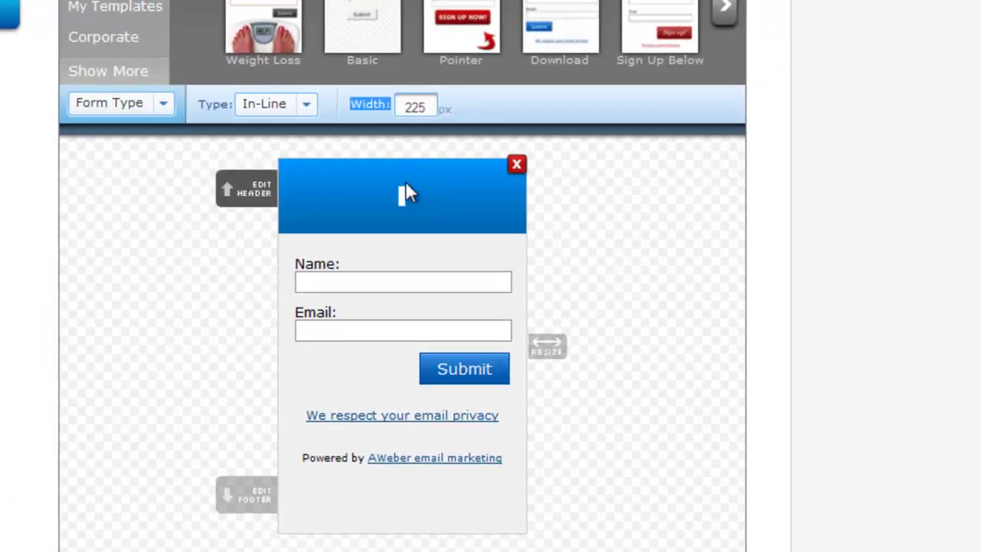
# Set the form's header text to "Mój Newsletter" and save it
pyautogui.click(429, 198)
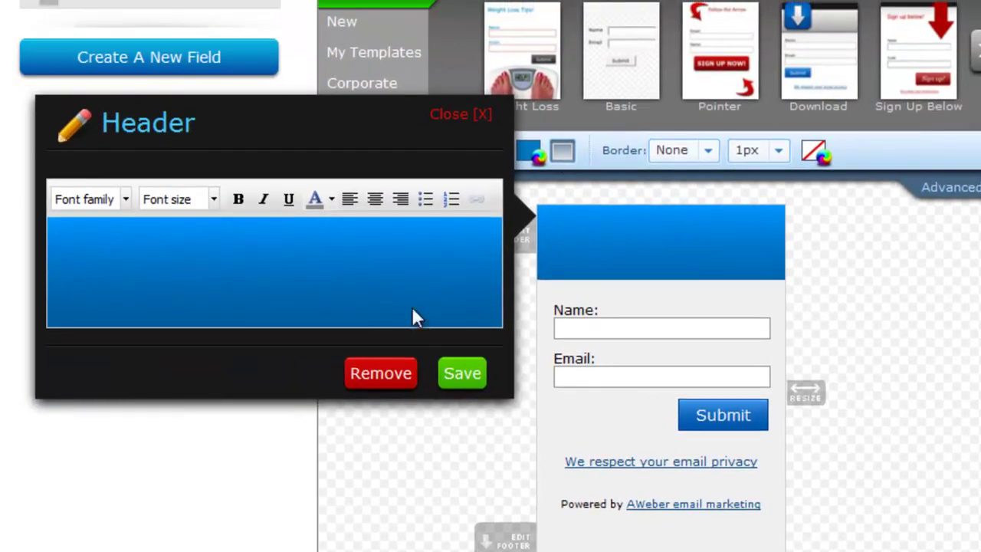
pyautogui.click(154, 250)
pyautogui.write('Moj')
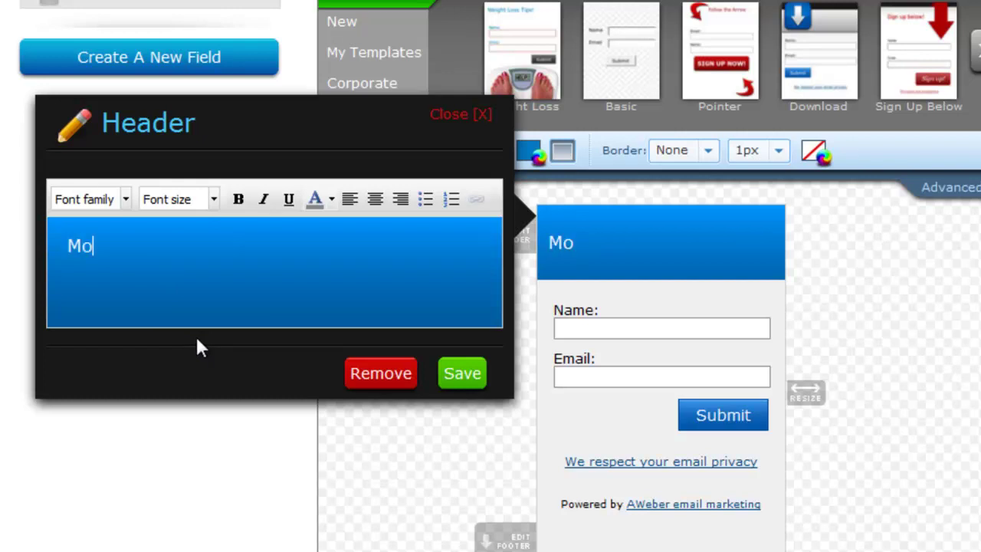
pyautogui.write(' News')
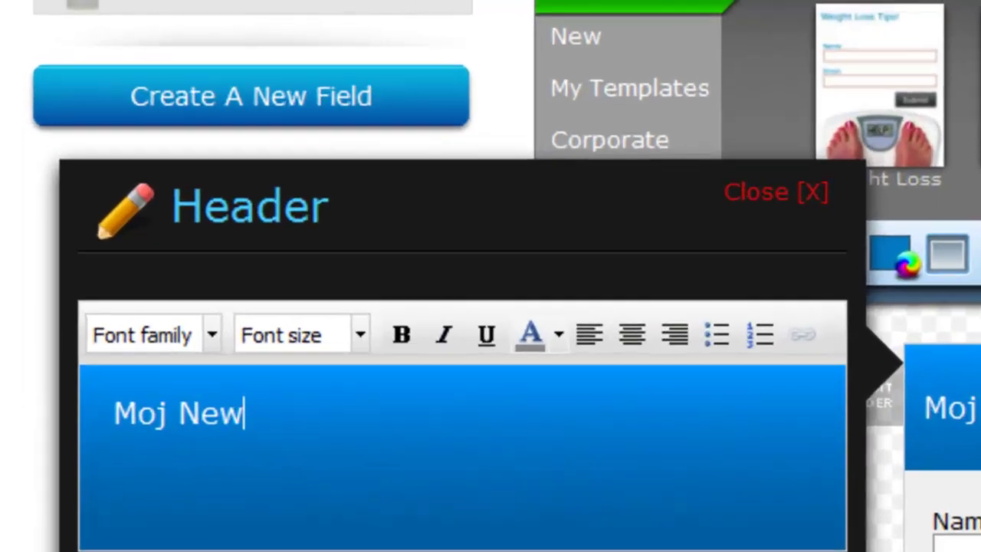
pyautogui.write('le')
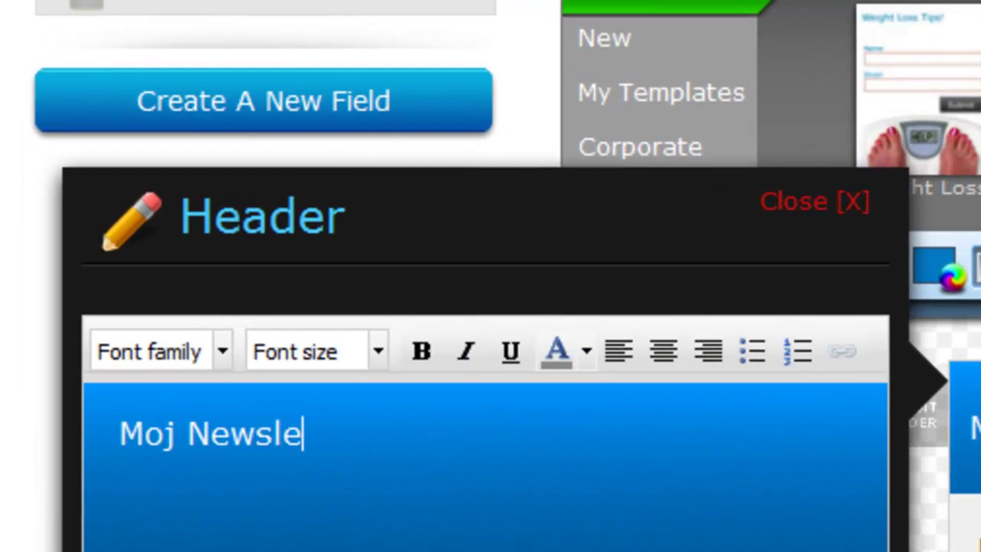
pyautogui.write('tter')
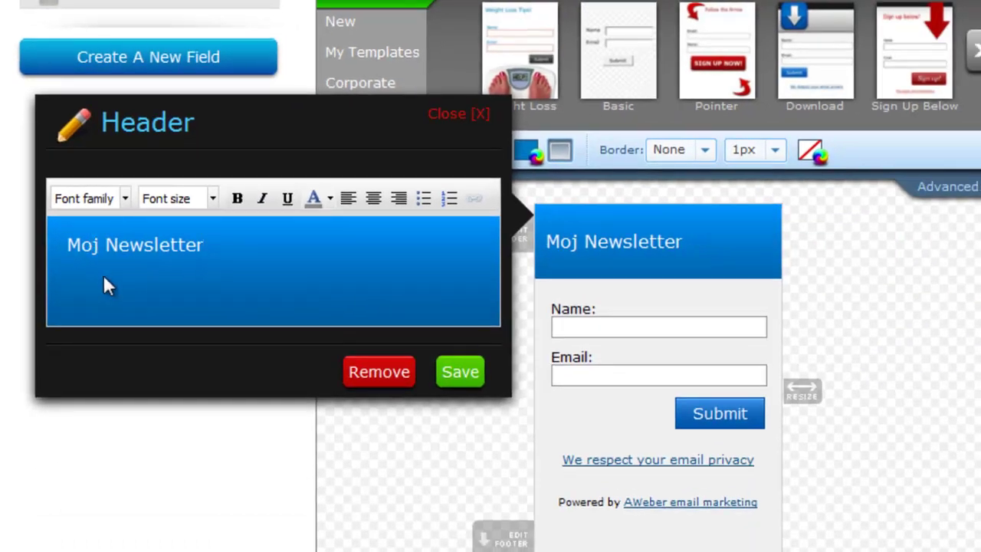
pyautogui.press('BackSpace')
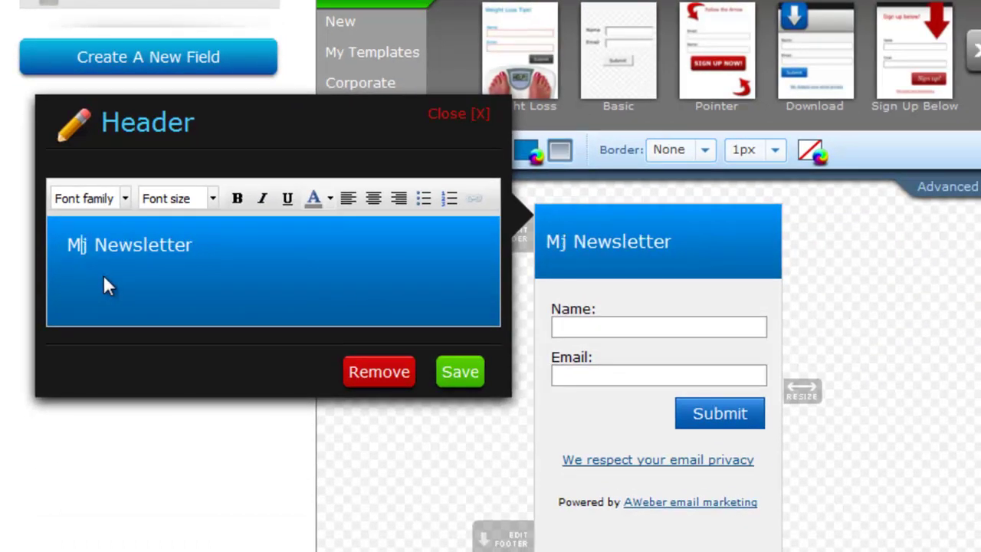
pyautogui.write('ó')
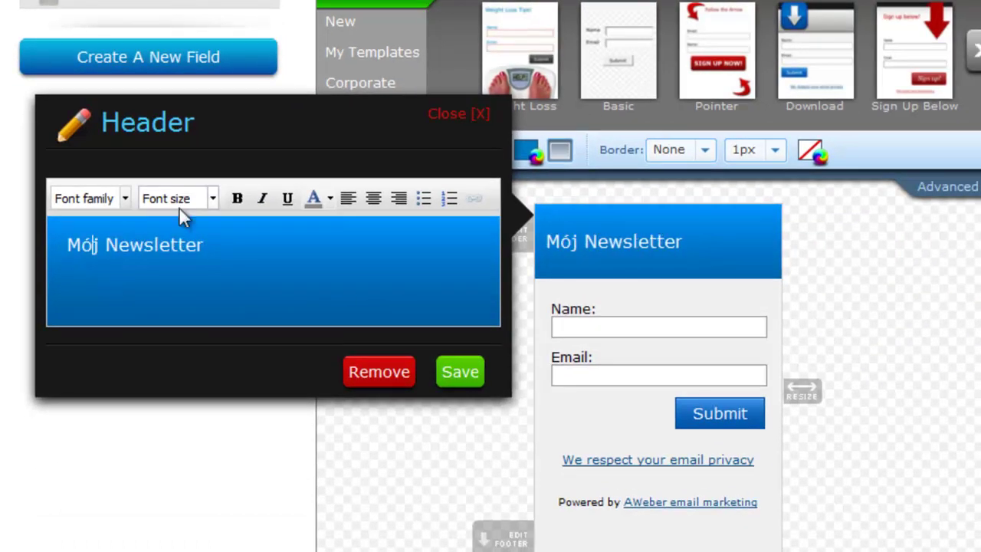
pyautogui.click(469, 375)
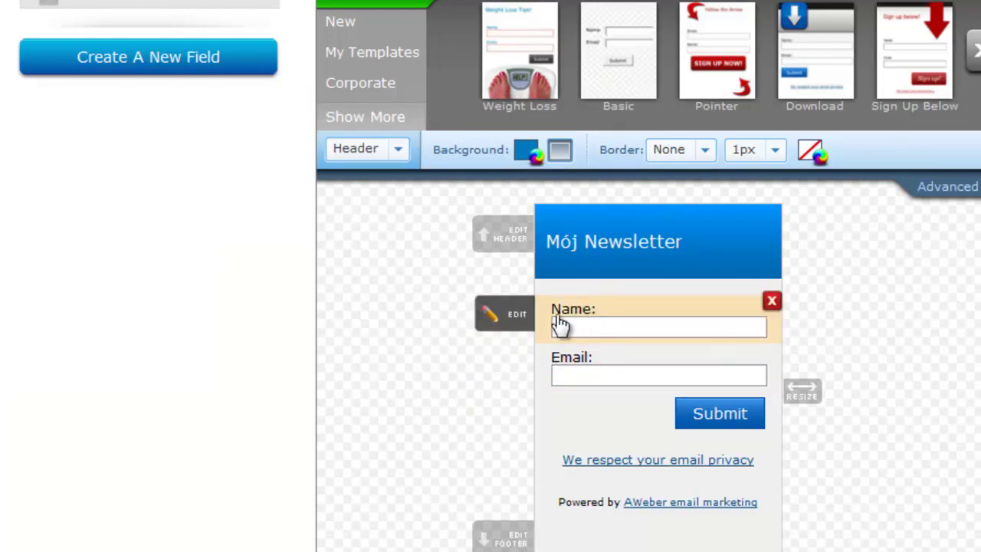
# Change the name field's full name label to "Imie" and save it
pyautogui.click(502, 314)
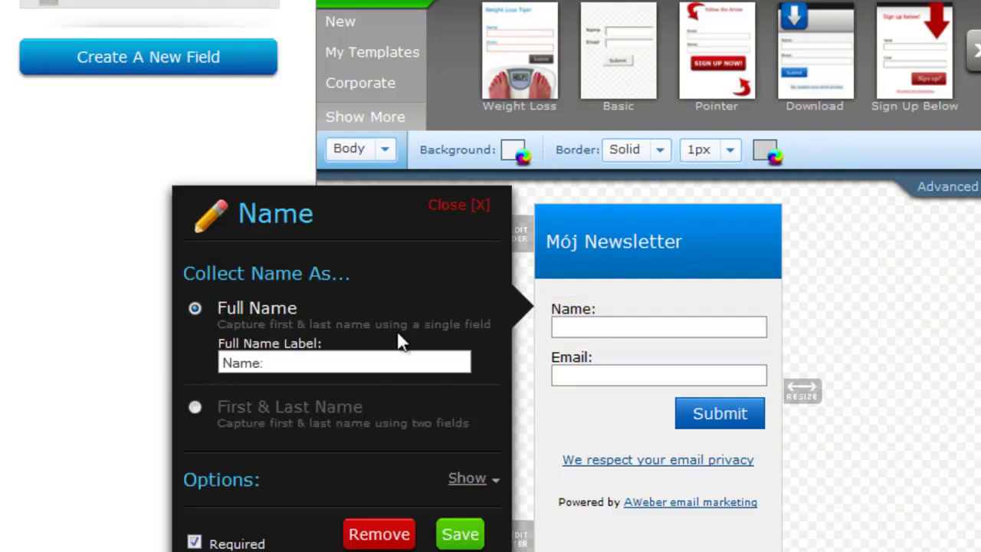
pyautogui.moveTo(271, 363); pyautogui.dragTo(224, 364)
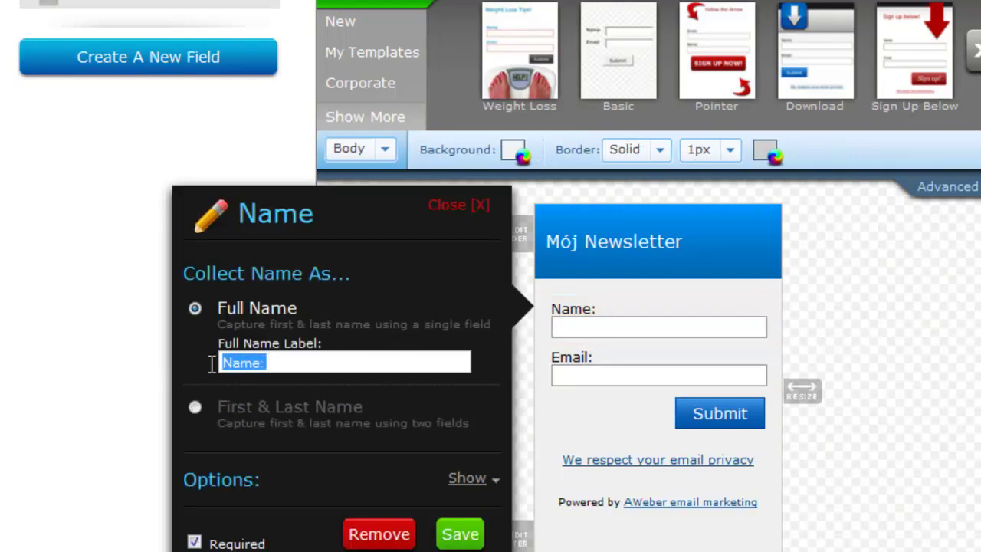
pyautogui.write('Imie')
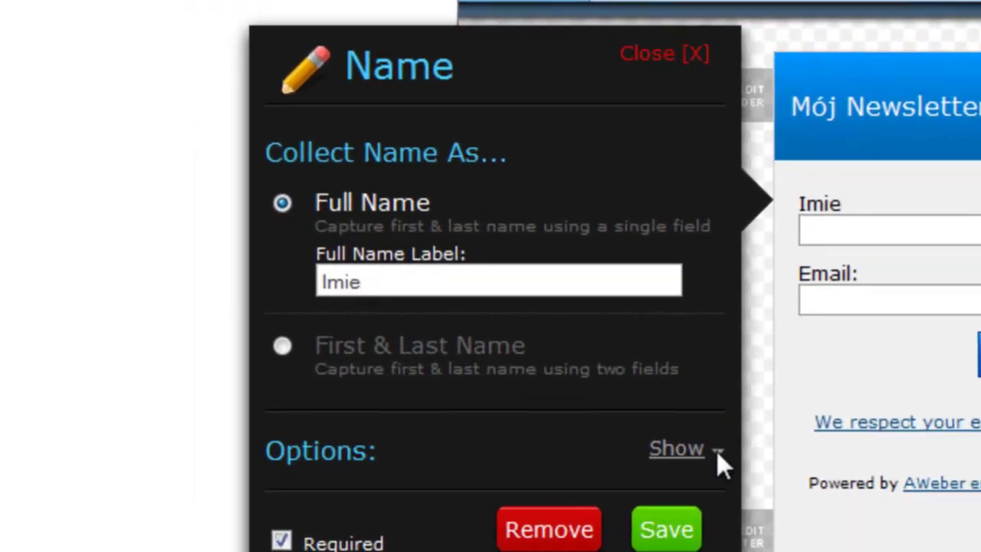
pyautogui.click(674, 529)
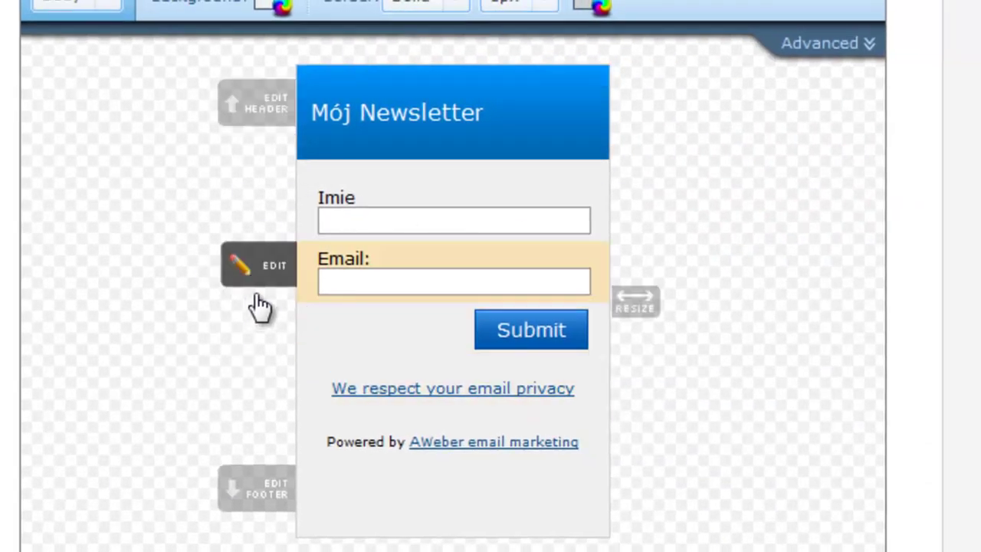
# Add the footer text "Zapisz sie do mojego newslettera" to the form and close the footer editor
pyautogui.click(265, 490)
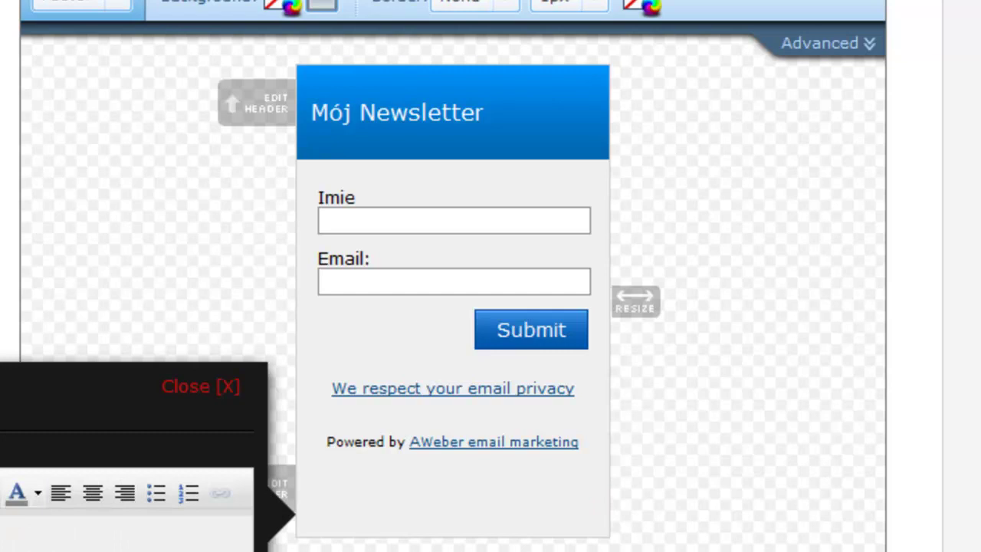
pyautogui.write('Zapisz ')
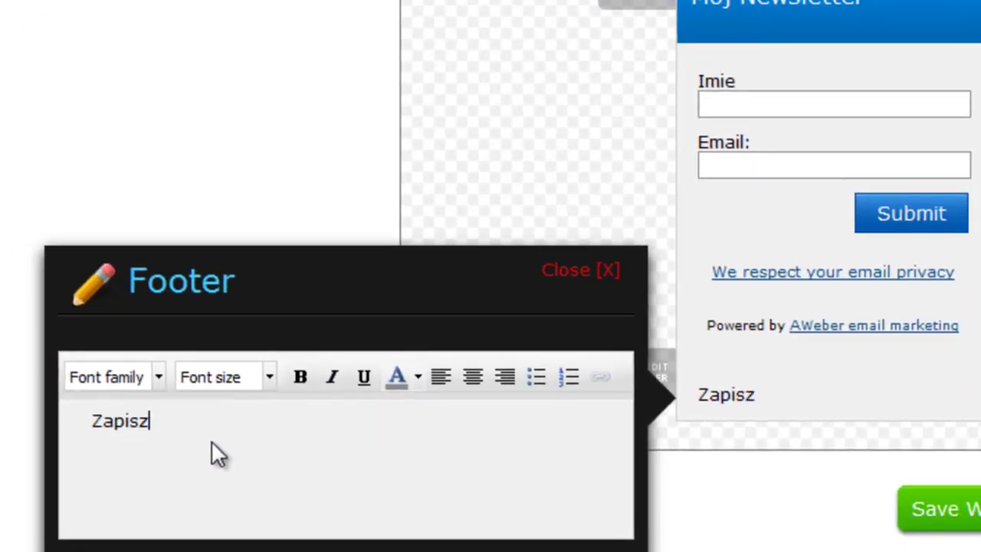
pyautogui.write('się')
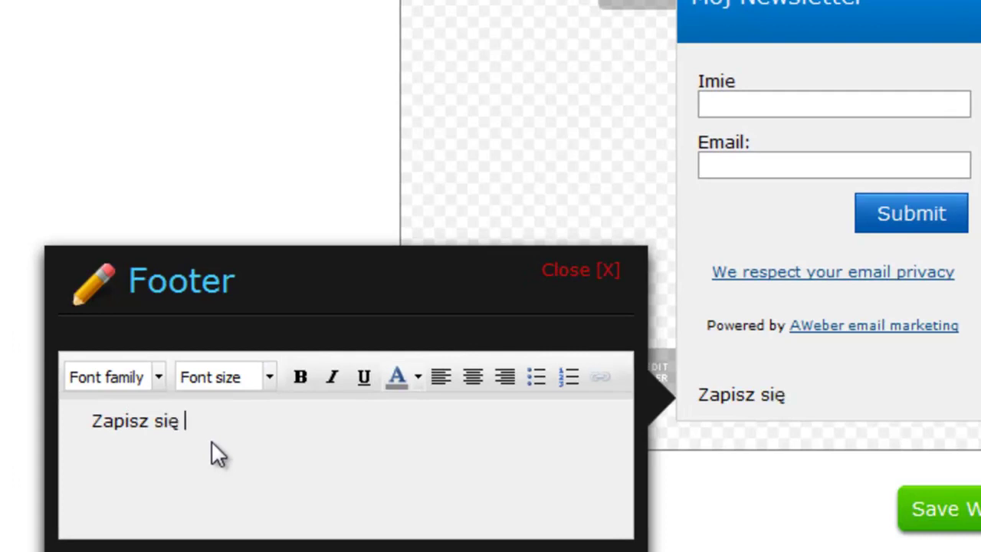
pyautogui.press('BackSpace')
pyautogui.write('e do mojeg')
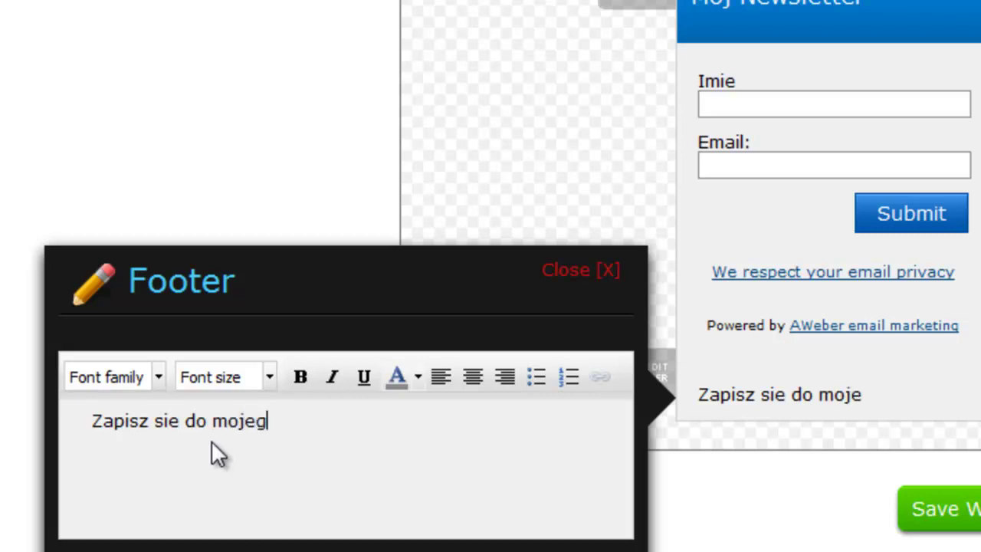
pyautogui.write('o newsle')
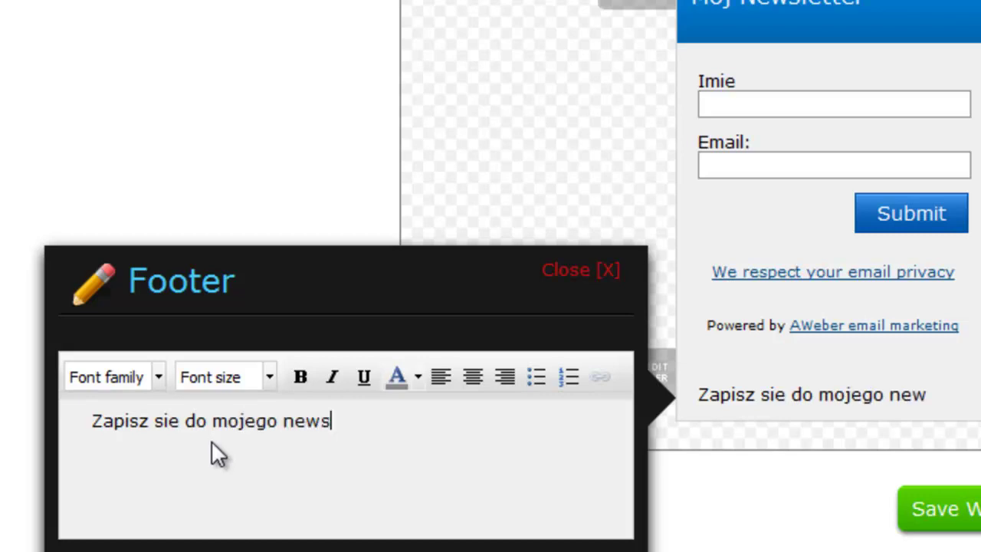
pyautogui.write('ttera')
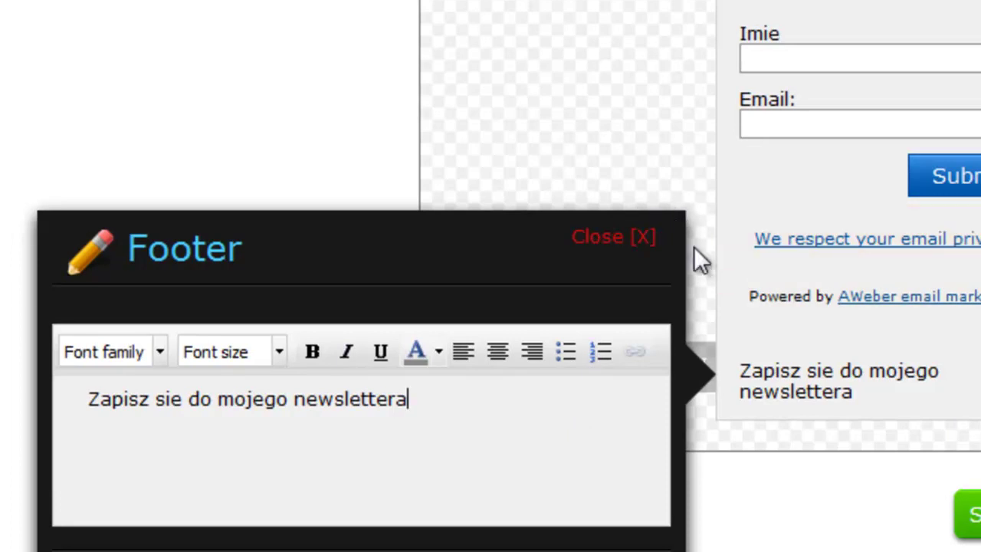
pyautogui.moveTo(739, 371); pyautogui.dragTo(856, 366)
pyautogui.click(853, 368)
pyautogui.click(652, 243)
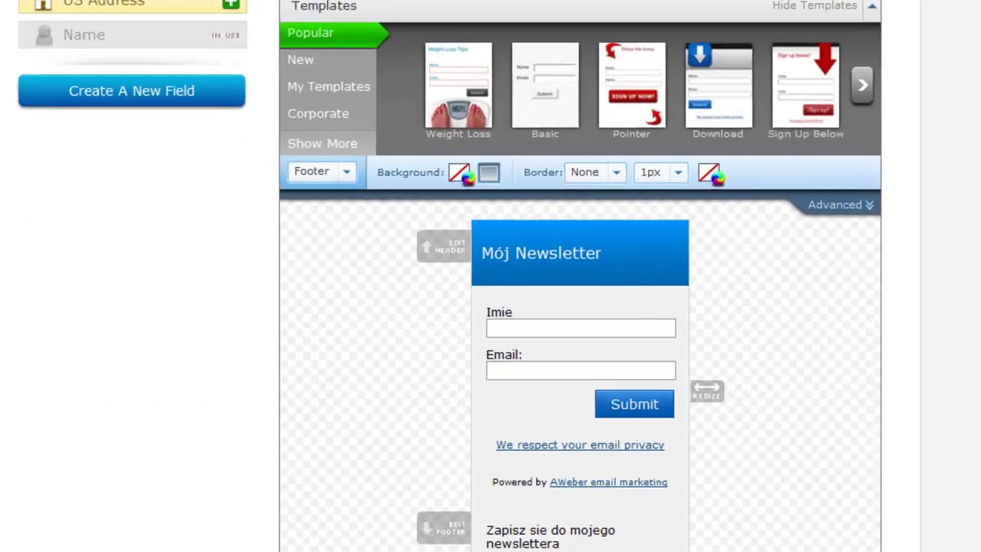
pyautogui.click(590, 531)
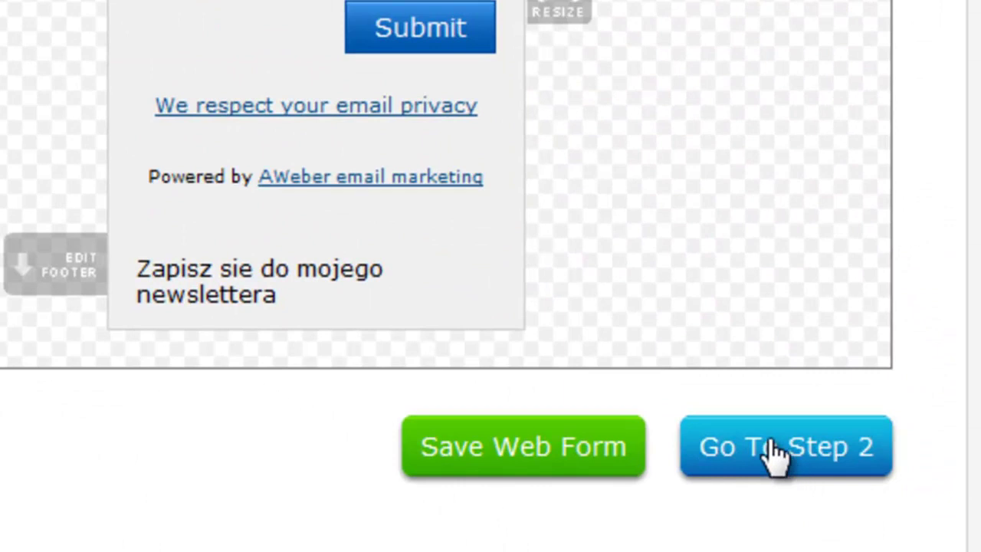
# Proceed to the form's basic settings and name the form "My Web Form Testowa wideo marketing.pl"
pyautogui.click(775, 453)
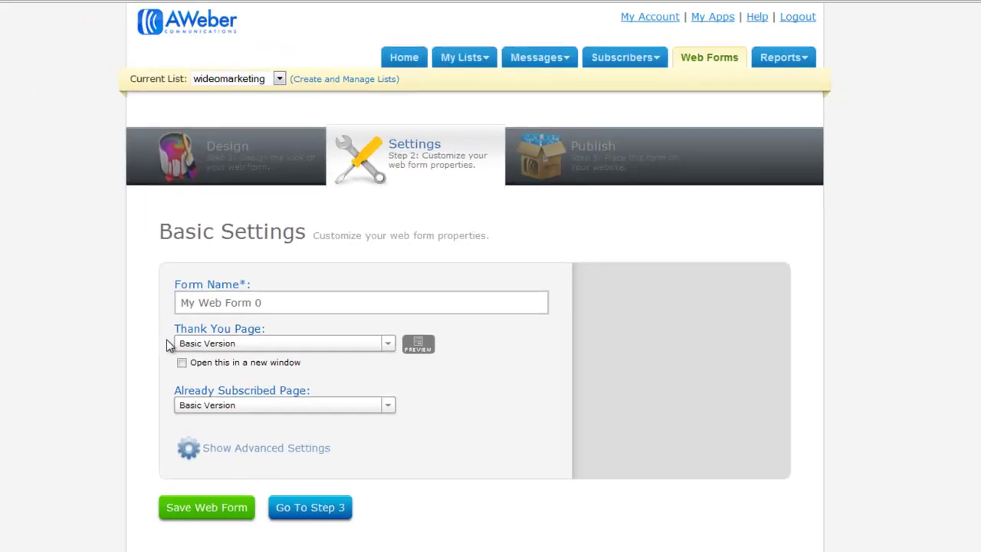
pyautogui.click(237, 301)
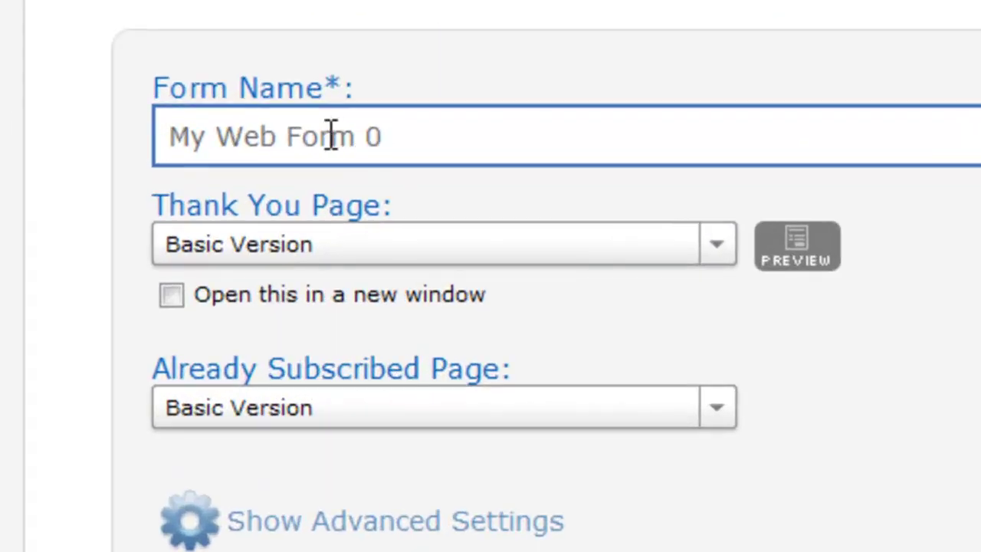
pyautogui.moveTo(389, 136); pyautogui.dragTo(371, 153)
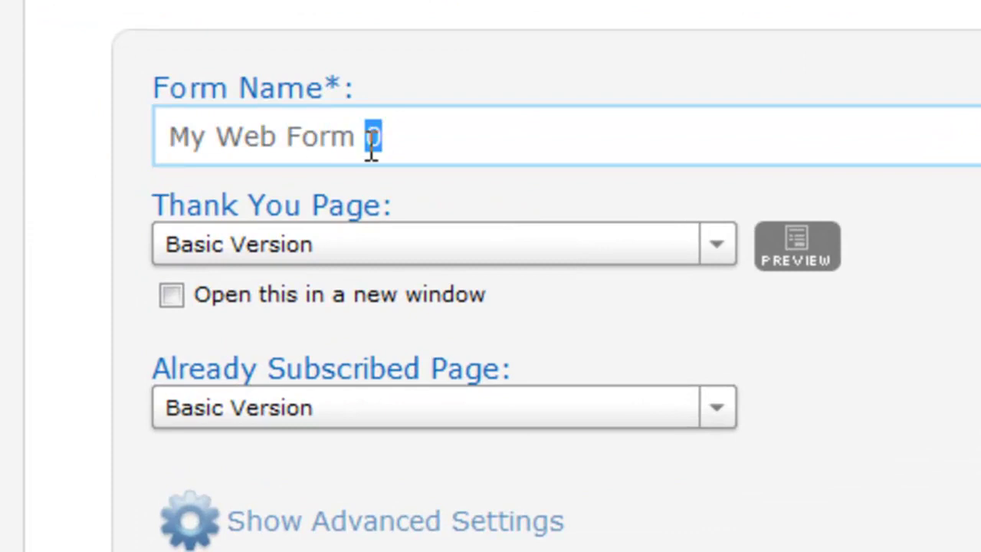
pyautogui.write('Testow')
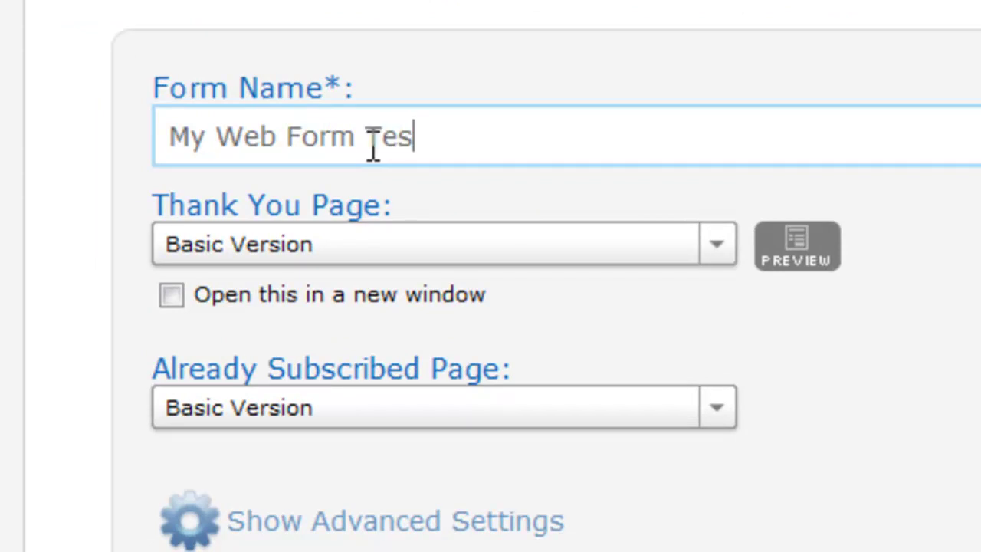
pyautogui.write('a w')
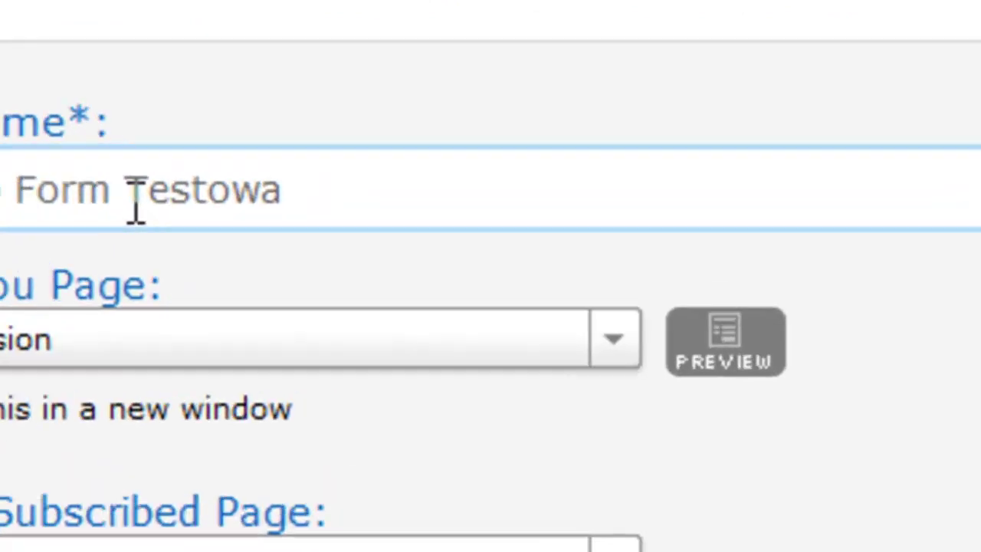
pyautogui.write('ideo mar')
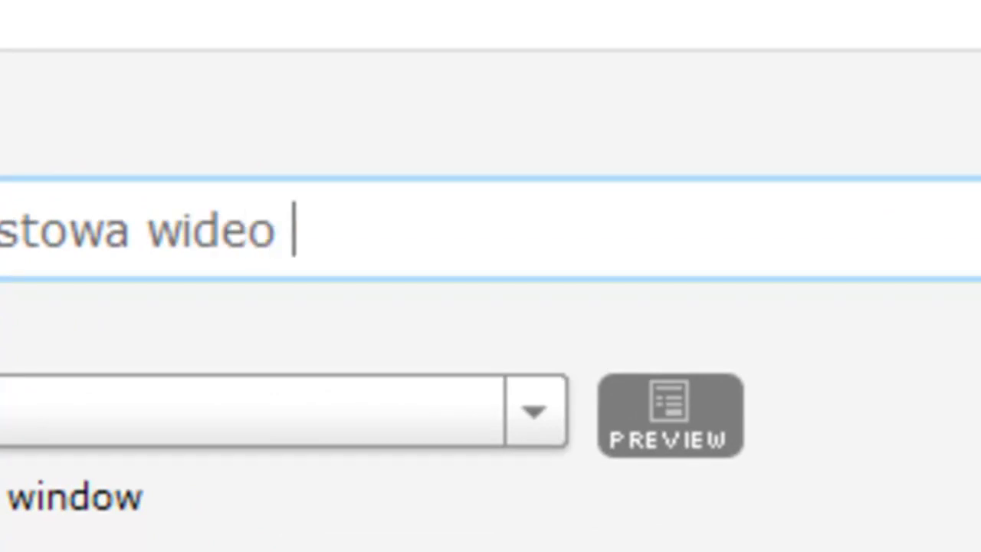
pyautogui.write('ketin')
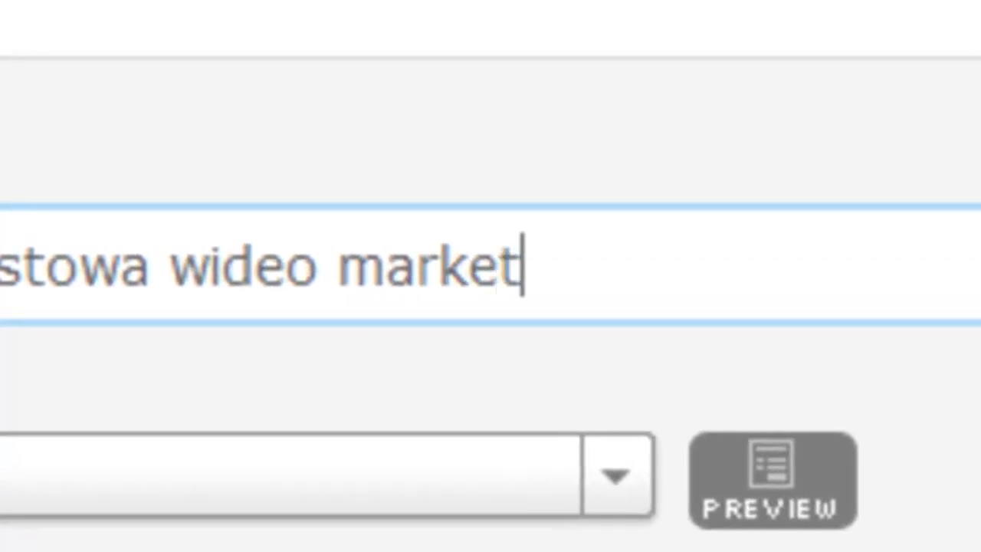
pyautogui.write('g.')
pyautogui.write('pl')
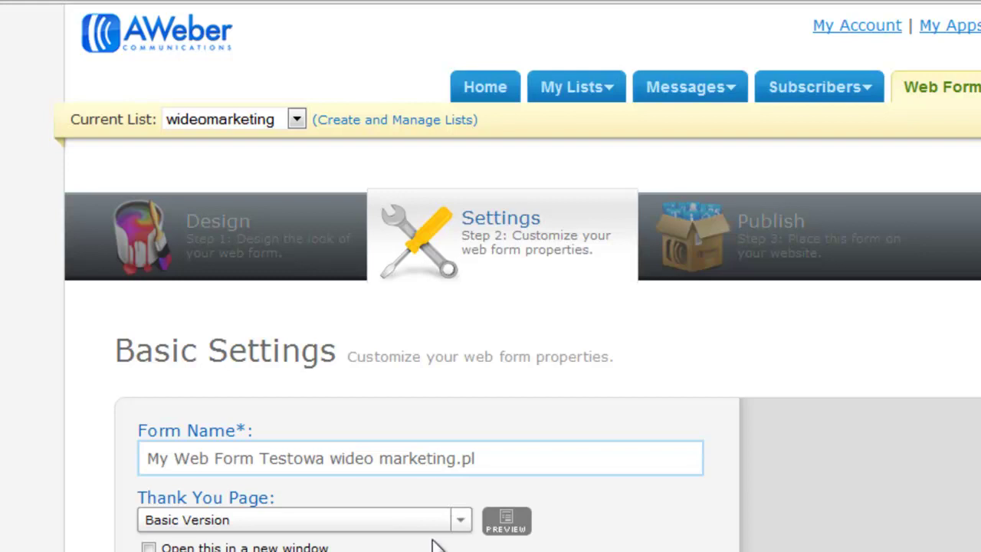
# Set the form's thank you page to the "Smart" Video Version
pyautogui.click(461, 527)
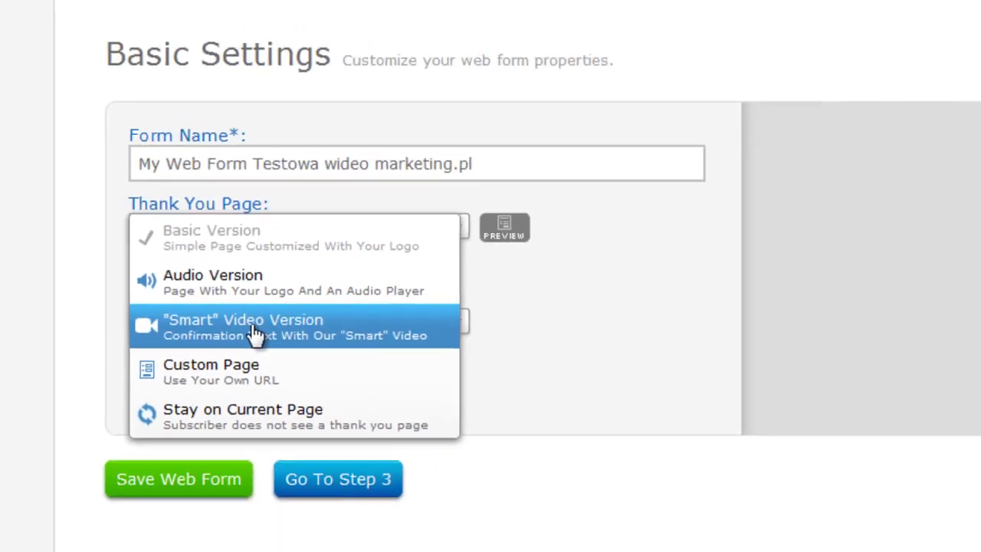
pyautogui.click(326, 274)
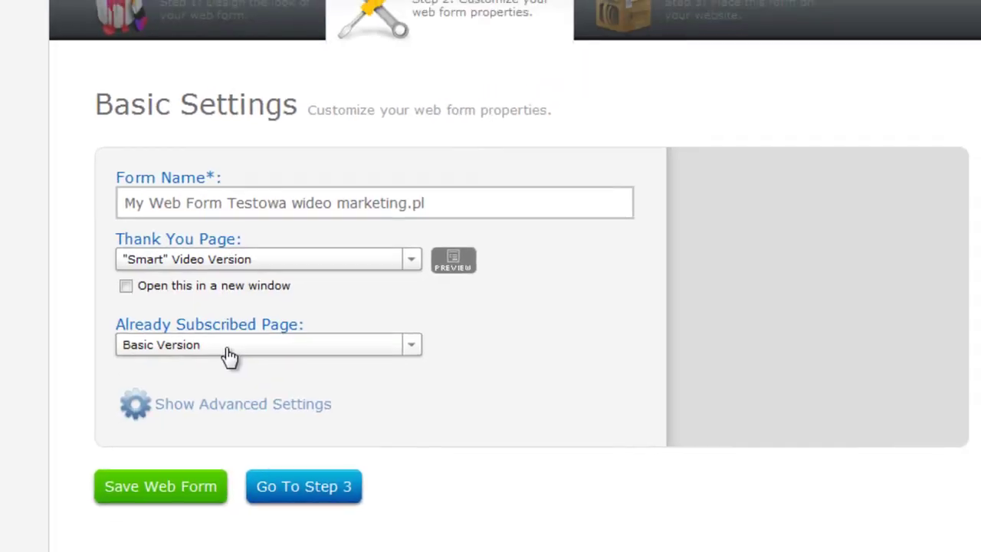
# Try the Audio Version as the thank you page, and switch it back to the "Smart" Video Version
pyautogui.click(418, 262)
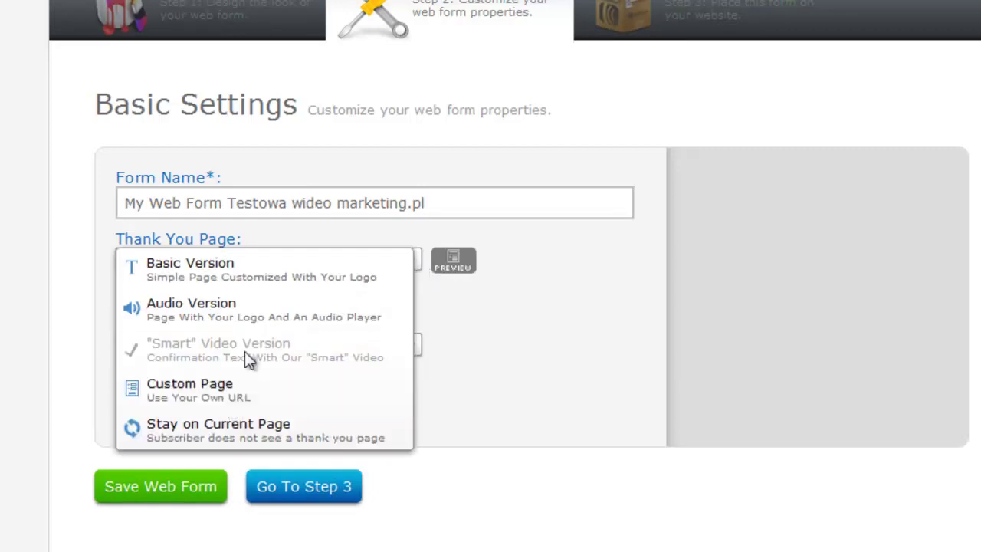
pyautogui.click(223, 310)
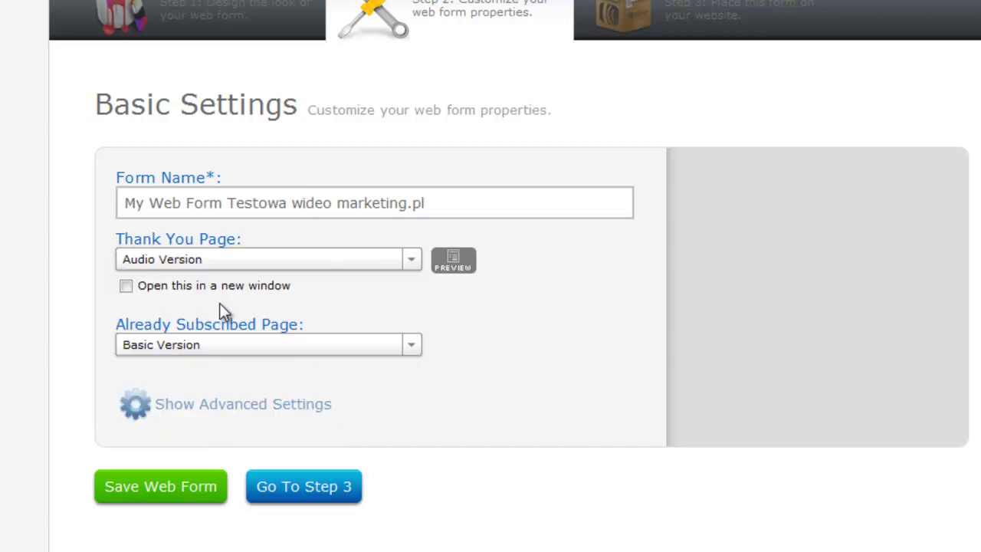
pyautogui.click(414, 259)
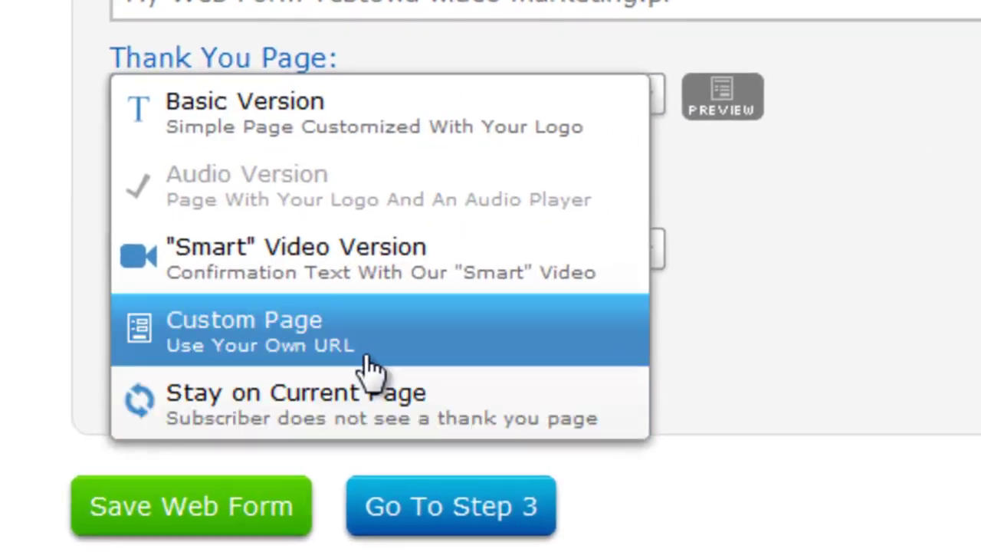
pyautogui.click(376, 262)
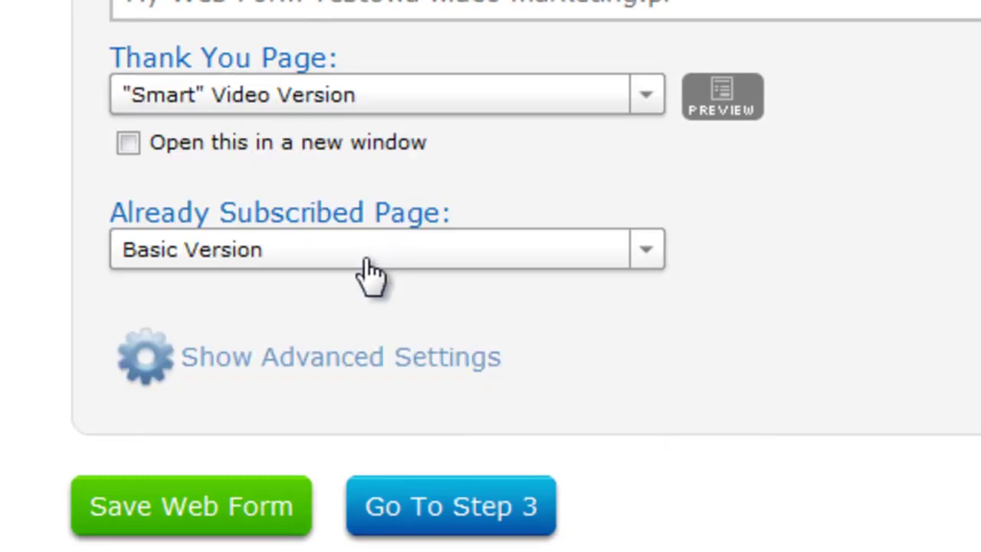
# Check the options for the already subscribed page, and preview the thank you page before closing the preview
pyautogui.click(649, 252)
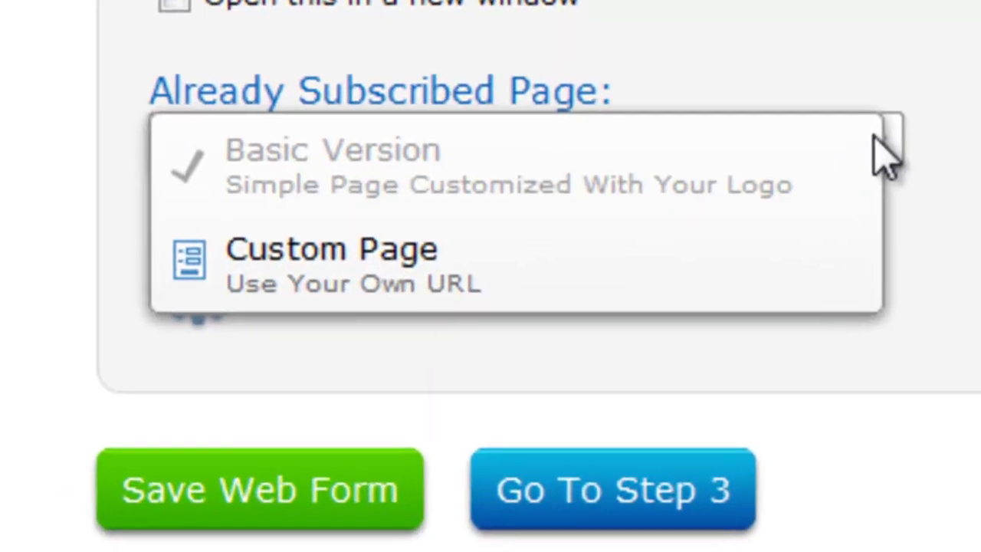
pyautogui.click(876, 141)
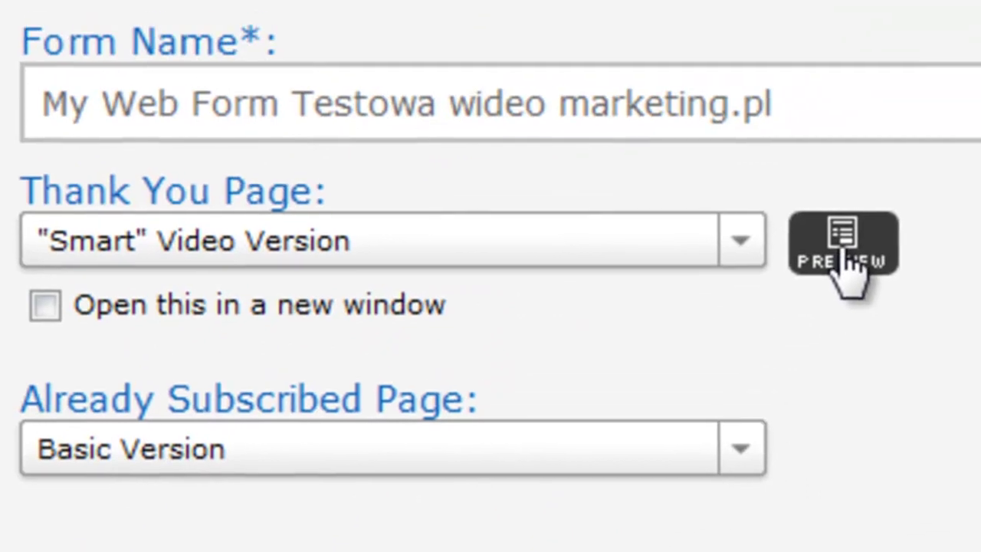
pyautogui.click(849, 252)
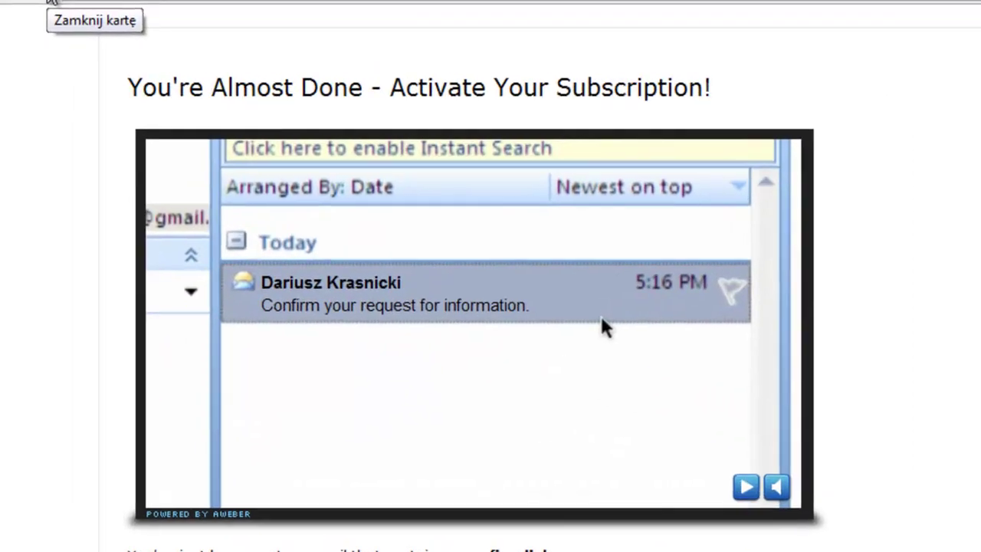
pyautogui.click(36, 1)
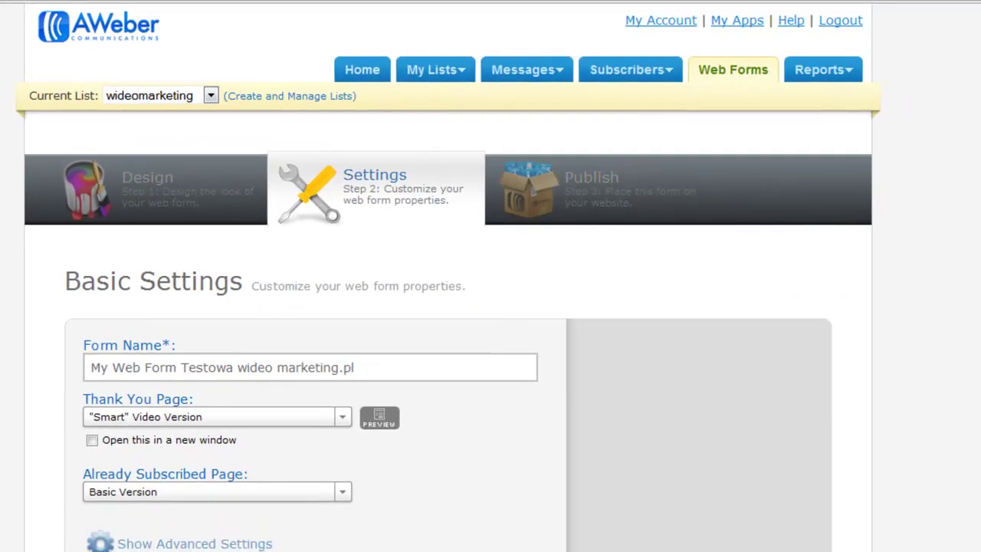
# Proceed to publishing with the web form saved, and select the JavaScript snippet code of the self-install option
pyautogui.click(531, 196)
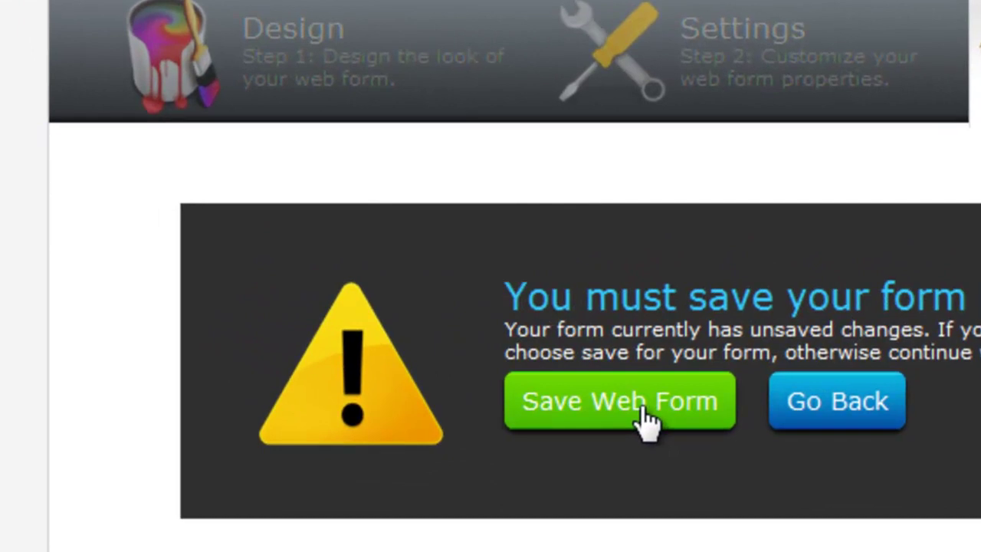
pyautogui.click(647, 420)
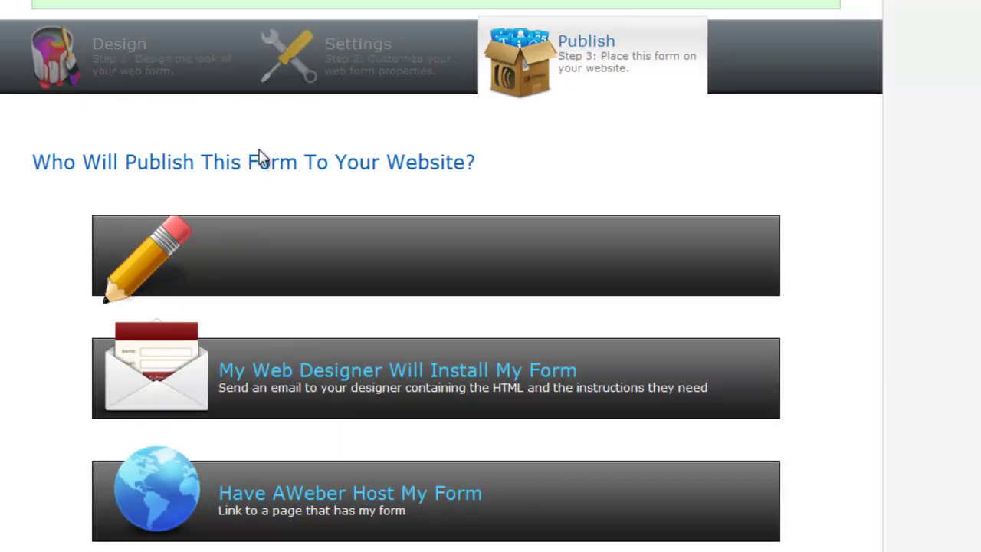
pyautogui.scroll(-1, 145, 268)
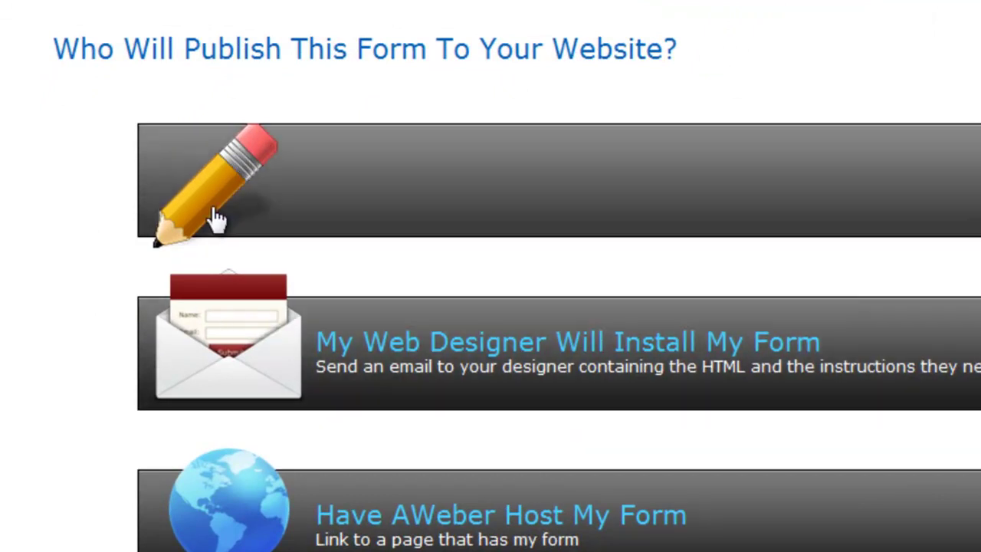
pyautogui.click(217, 220)
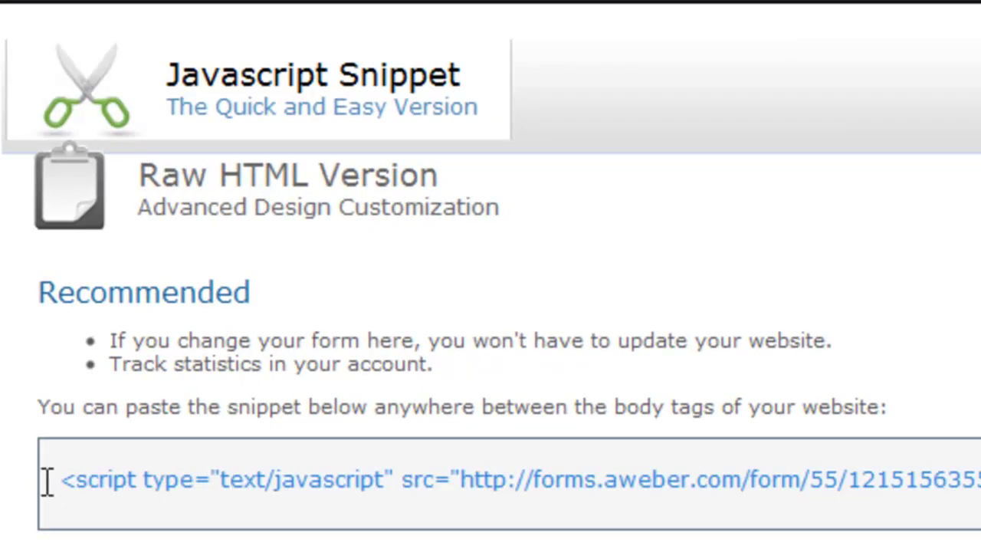
pyautogui.moveTo(46, 481); pyautogui.dragTo(930, 468)
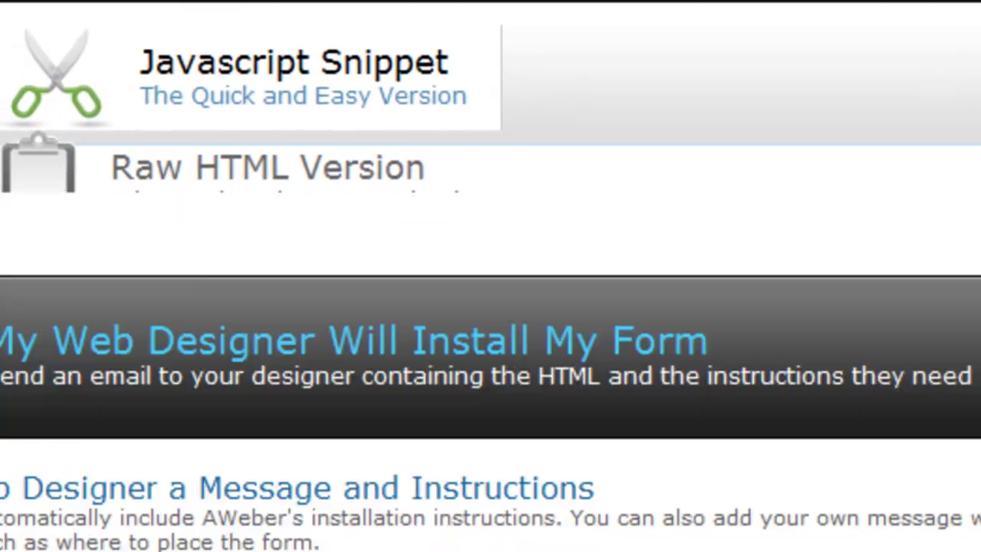
# Examine the option of having a web designer install the form, including its message and instructions fields
pyautogui.scroll(-5, 338, 284)
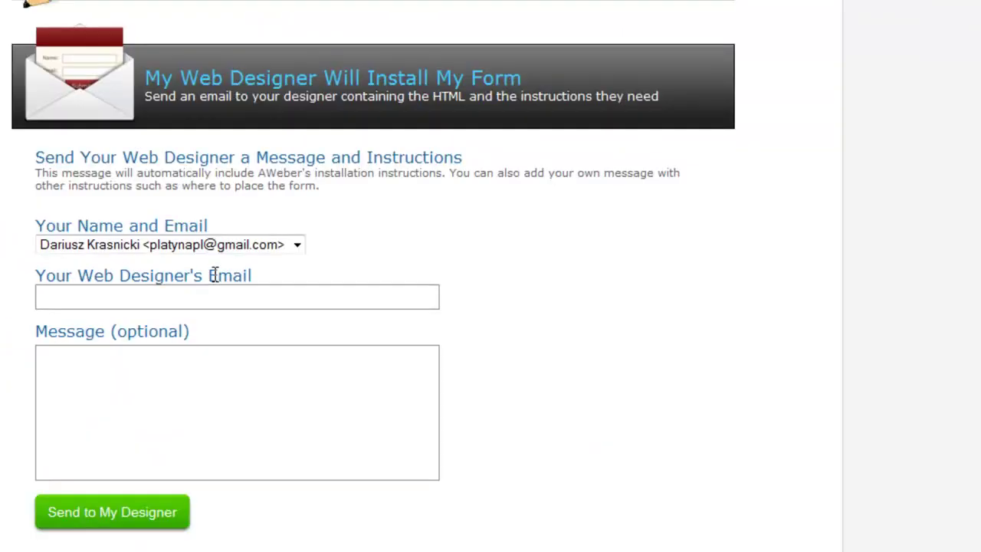
pyautogui.scroll(3, 214, 281)
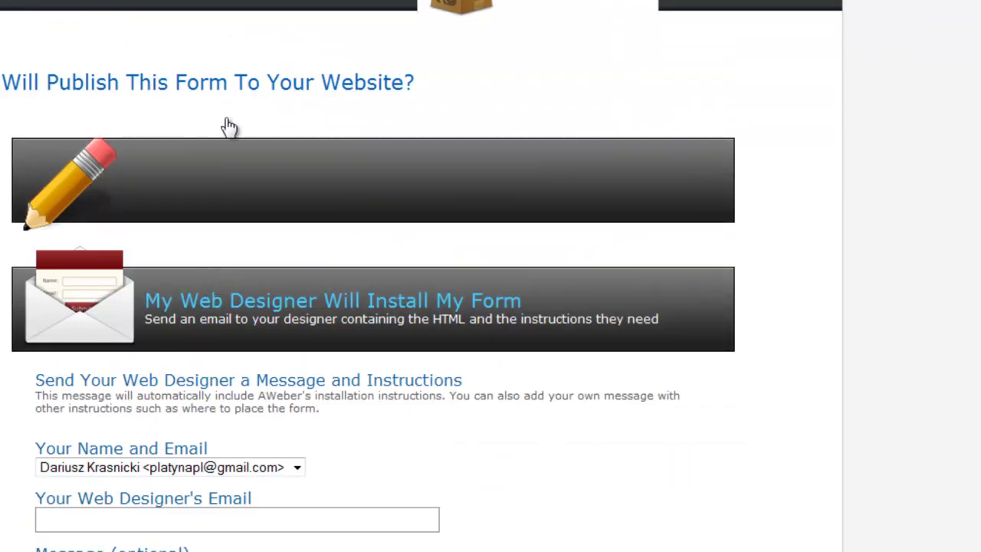
pyautogui.scroll(-5, 230, 207)
pyautogui.scroll(5, 433, 287)
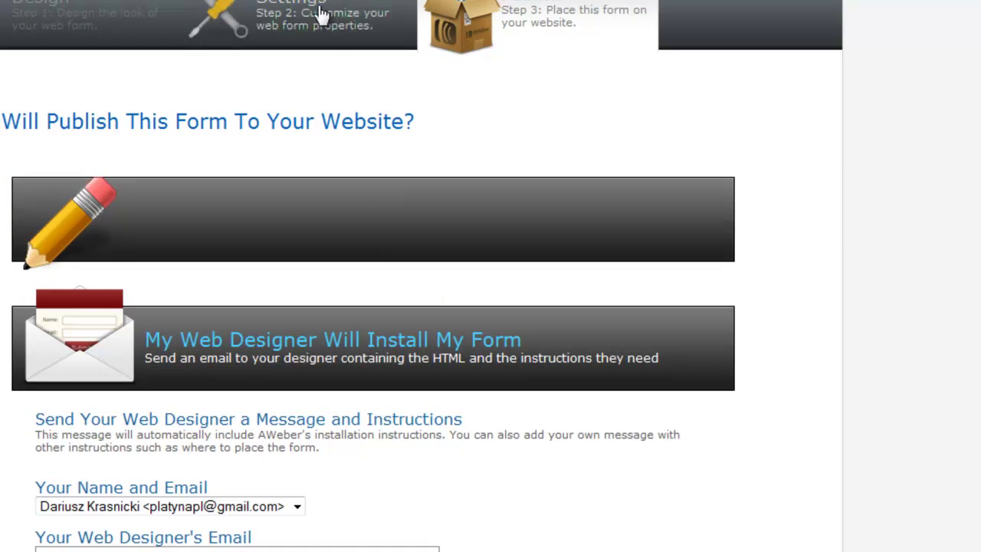
pyautogui.scroll(-6, 314, 145)
pyautogui.scroll(8, 203, 395)
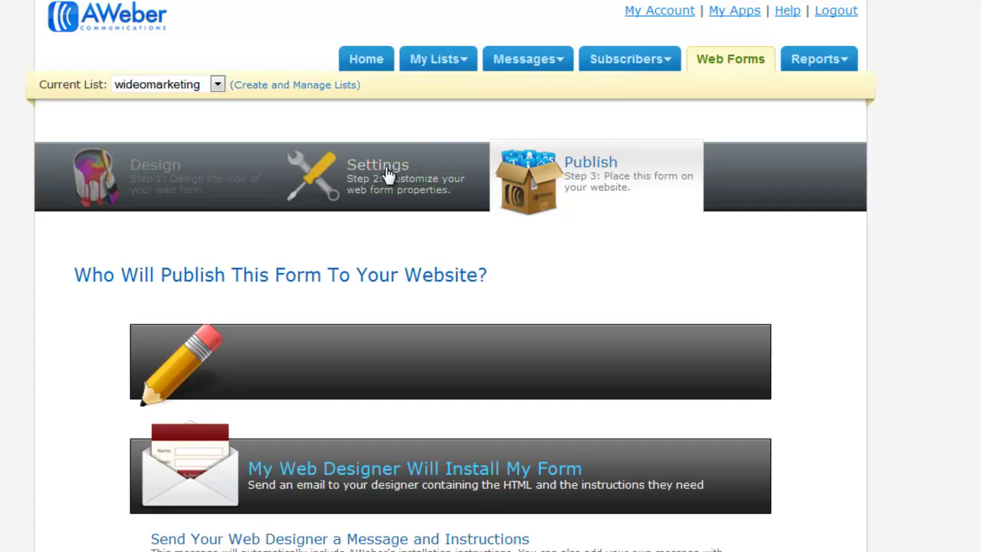
# Return through the form's settings to its design step and review the form layout
pyautogui.click(379, 176)
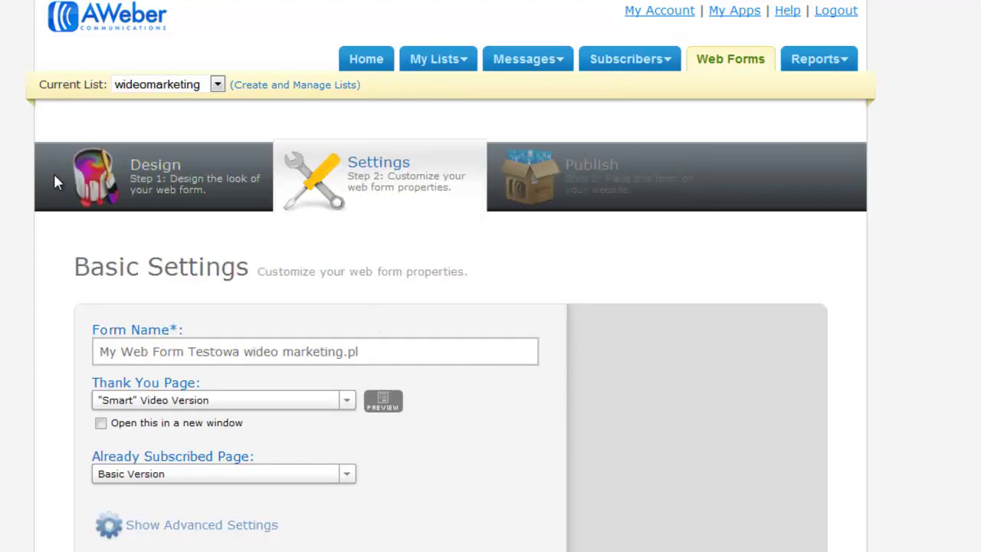
pyautogui.click(167, 179)
pyautogui.scroll(-4, 431, 413)
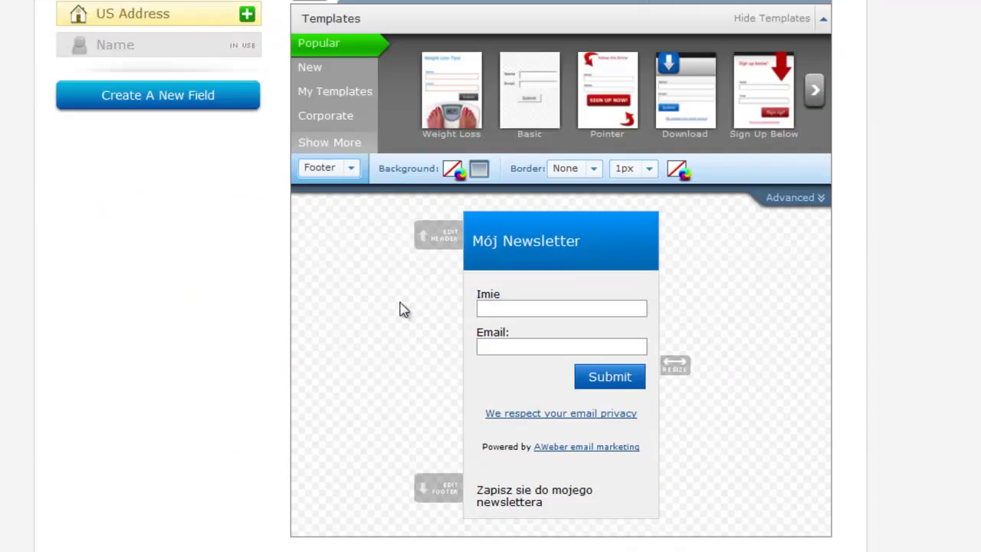
pyautogui.scroll(3, 401, 309)
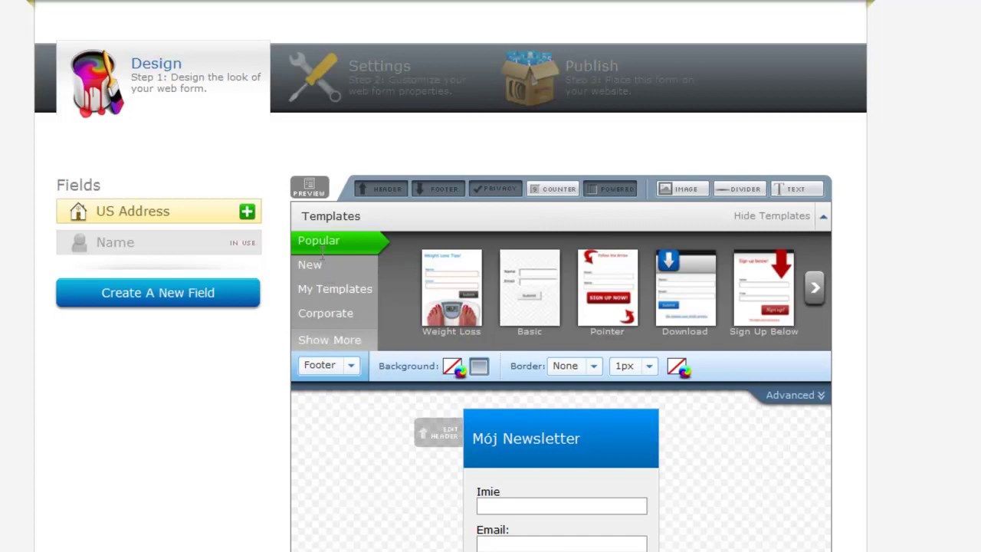
# Open the form's header, save its text as is, and expand the header's advanced background image and padding settings
pyautogui.click(518, 434)
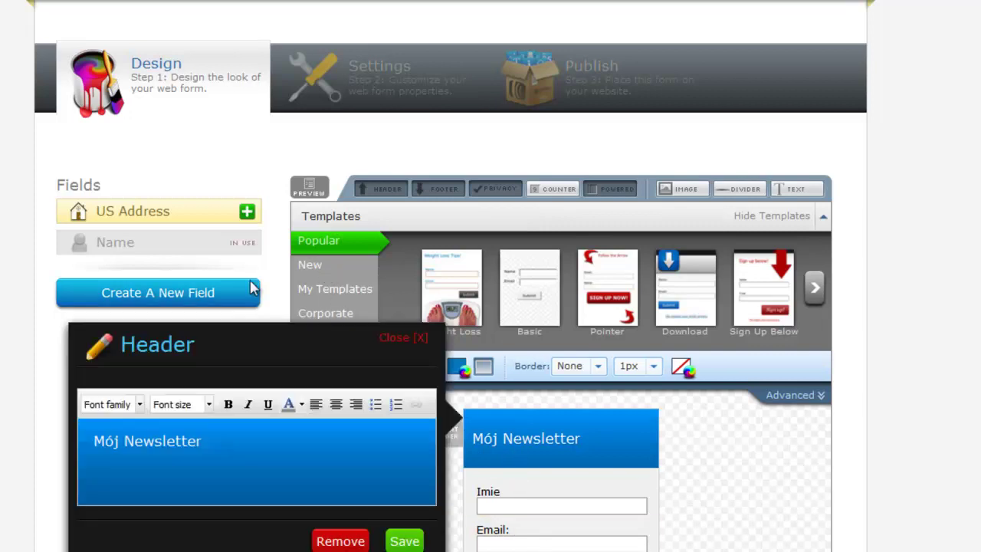
pyautogui.click(404, 539)
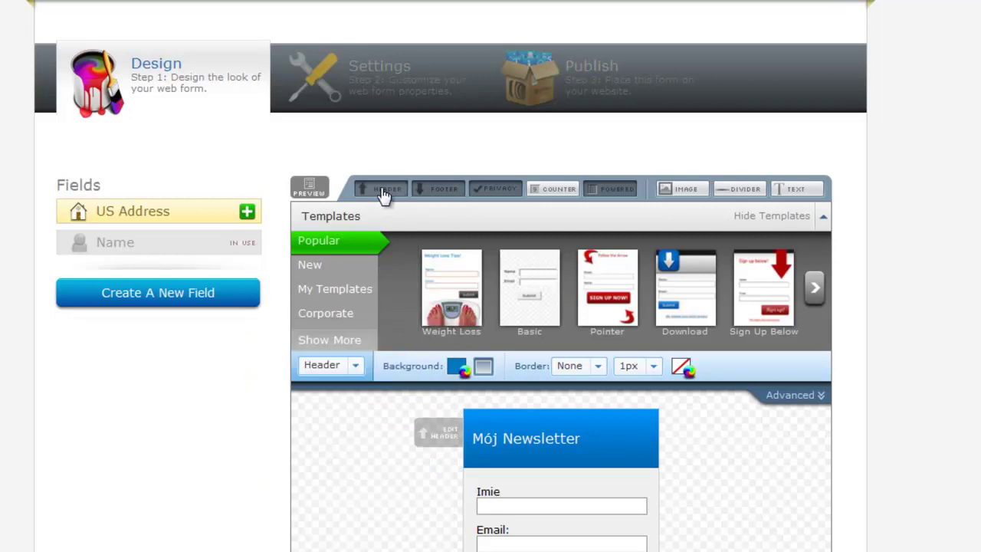
pyautogui.click(818, 397)
pyautogui.scroll(-4, 565, 514)
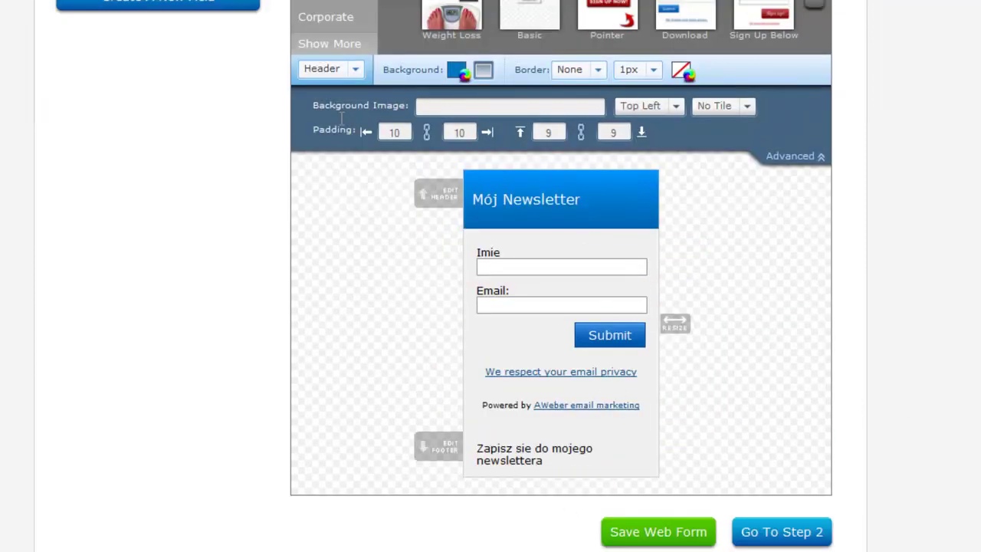
pyautogui.scroll(1, 344, 165)
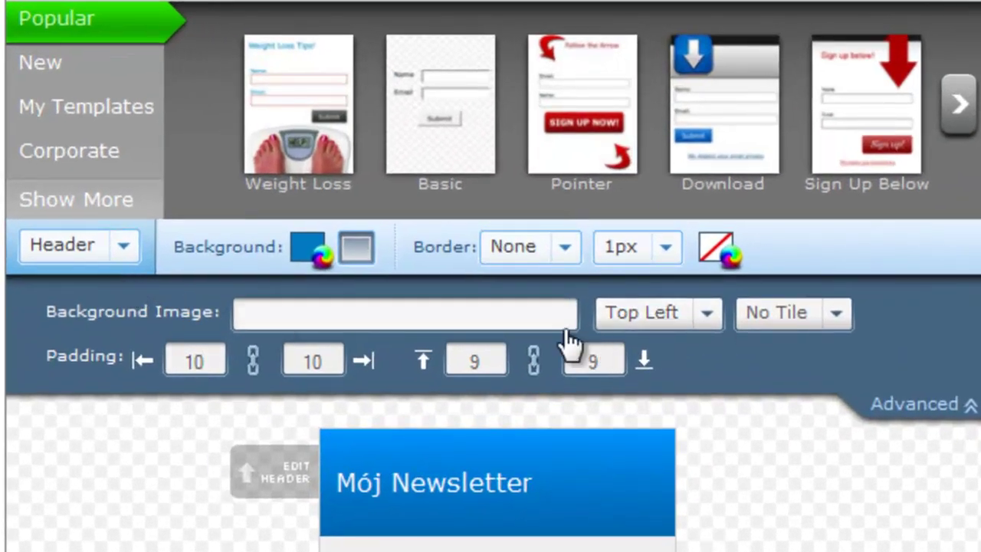
pyautogui.moveTo(53, 310); pyautogui.dragTo(254, 321)
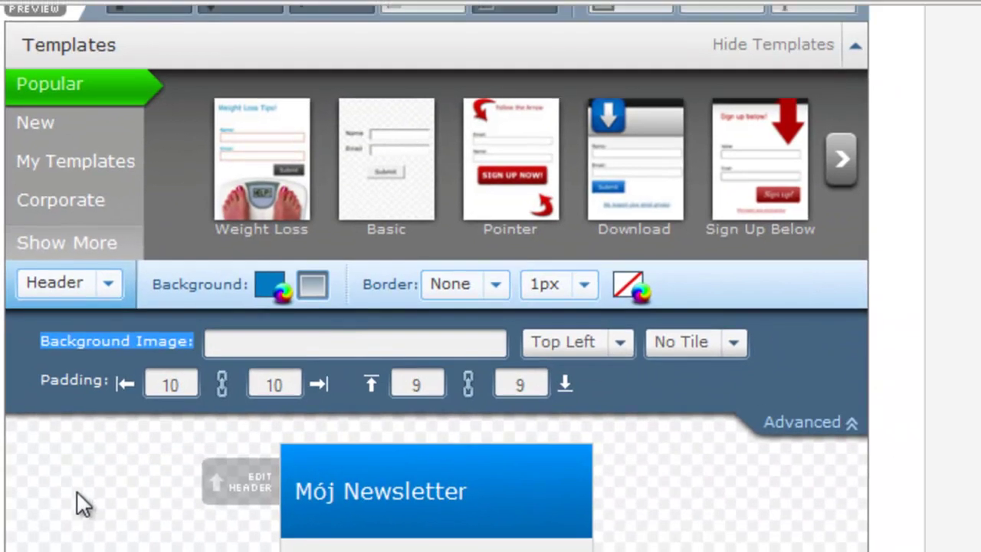
pyautogui.click(82, 494)
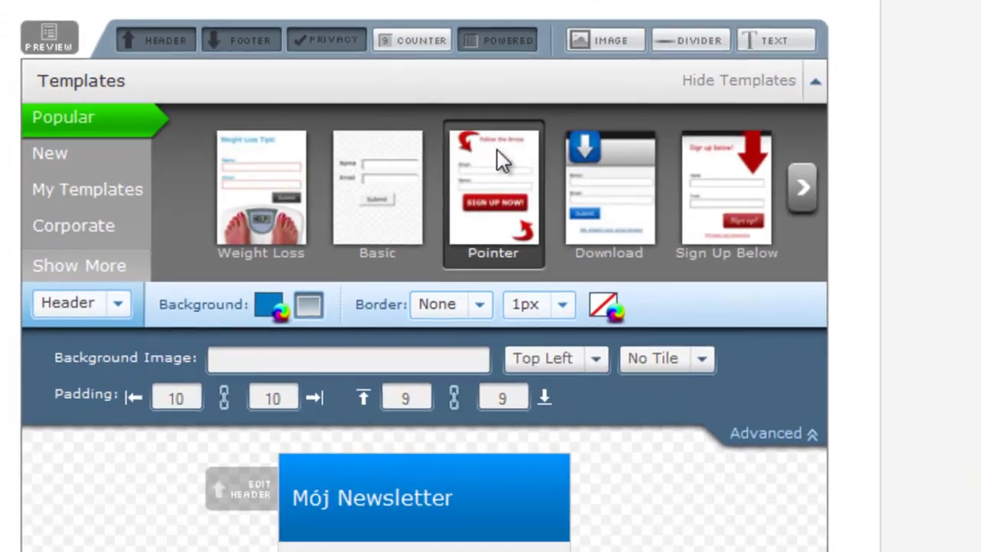
# Remove the header, footer, privacy link and "Powered by" line from the form
pyautogui.scroll(-4, 183, 486)
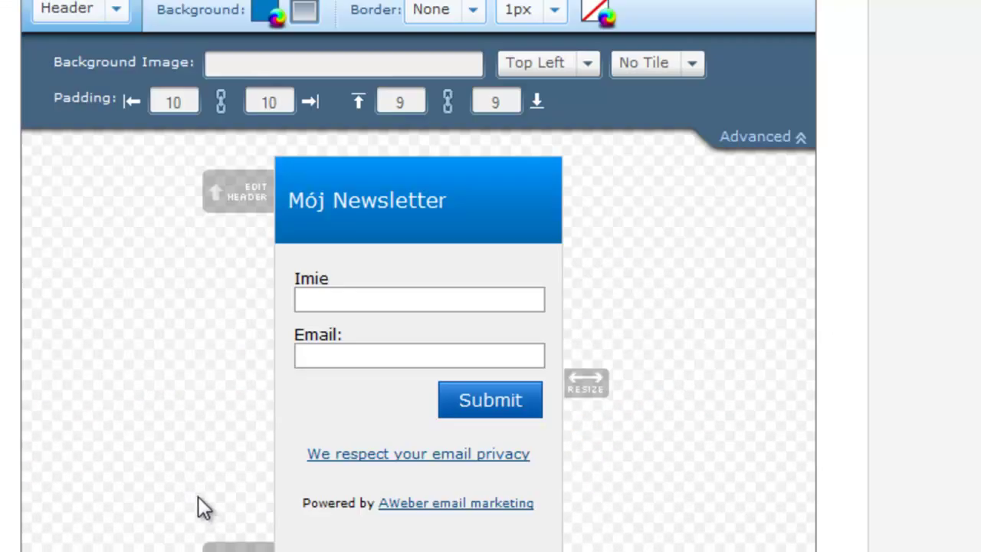
pyautogui.scroll(2, 176, 460)
pyautogui.scroll(2, 2, 246)
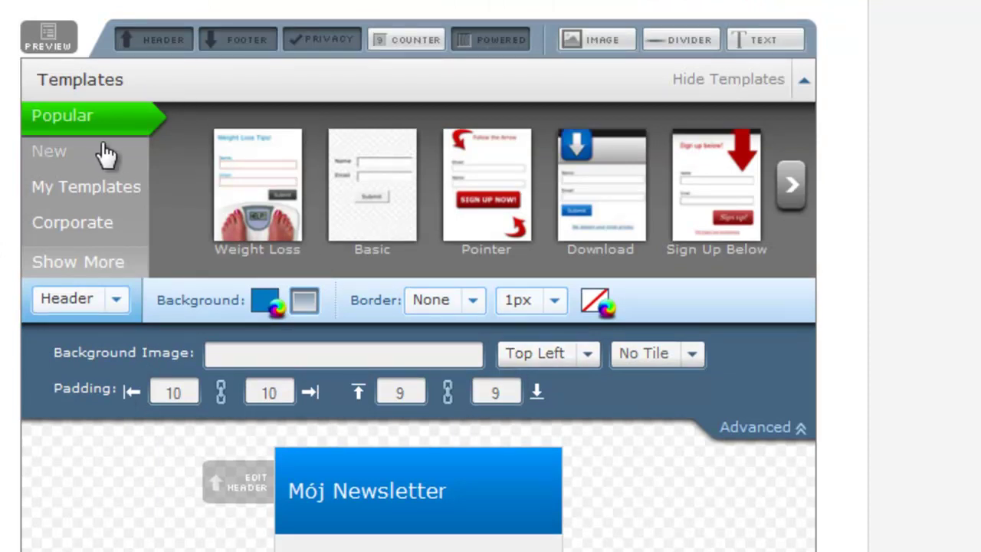
pyautogui.click(154, 44)
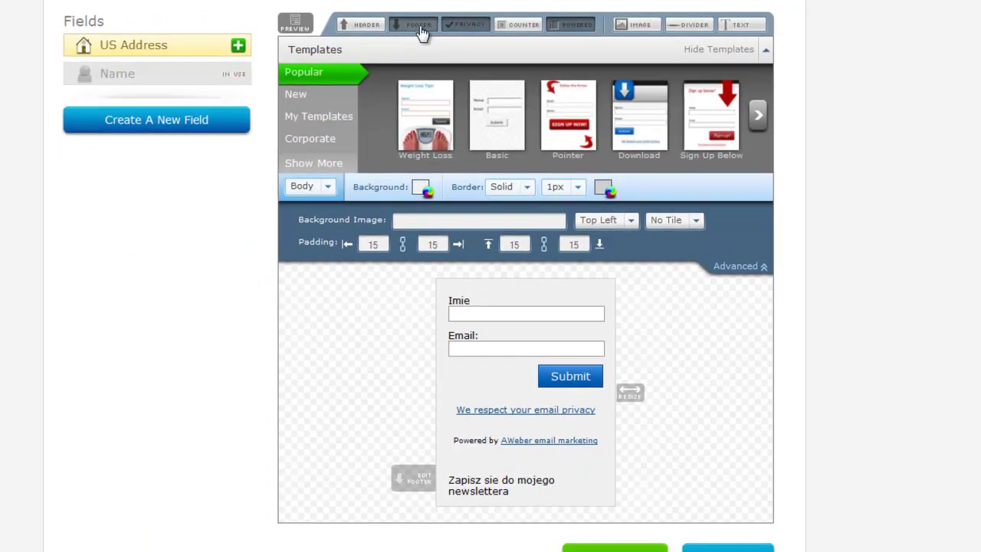
pyautogui.click(246, 40)
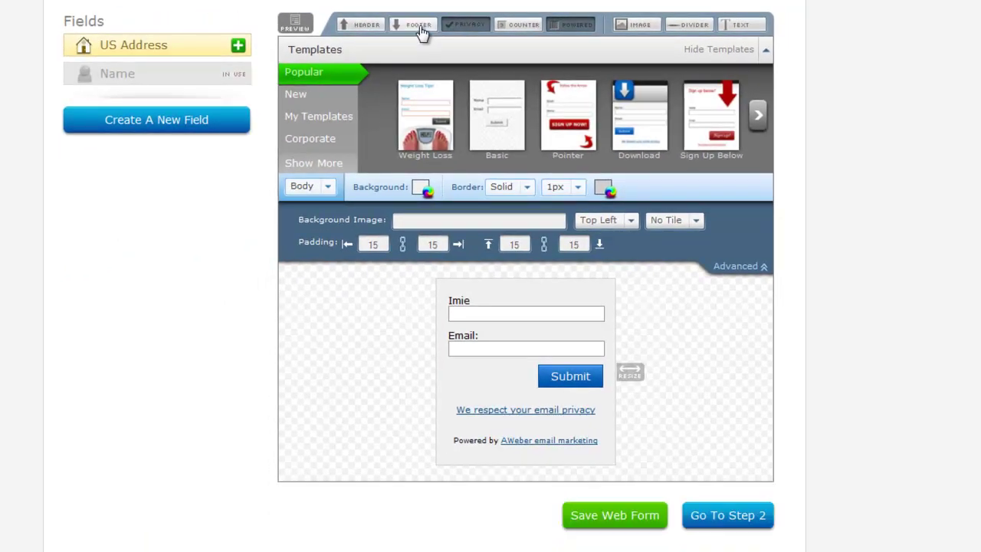
pyautogui.click(474, 29)
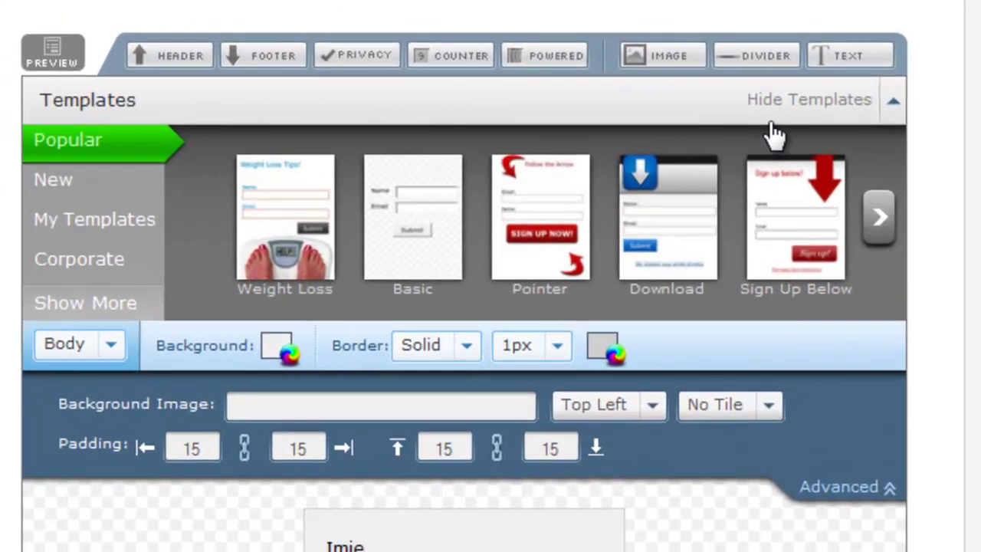
# Add the header, footer, privacy policy link and reader counter to the form, saving the counter with its default colours
pyautogui.click(169, 58)
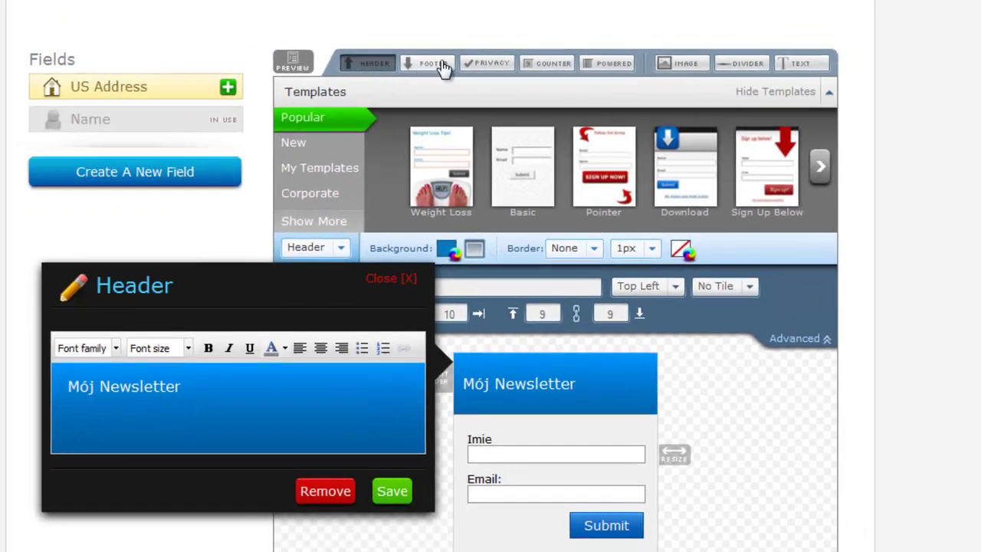
pyautogui.click(443, 66)
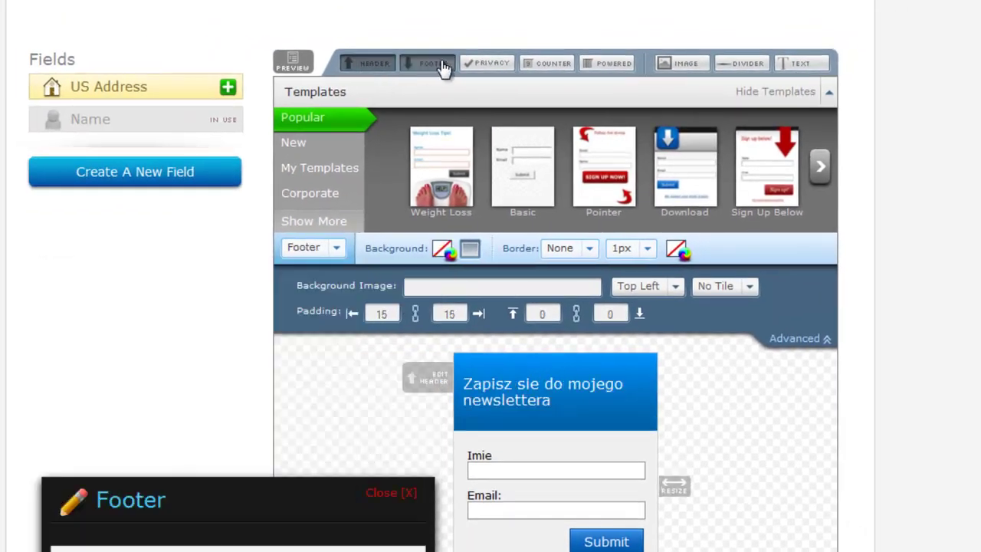
pyautogui.click(497, 68)
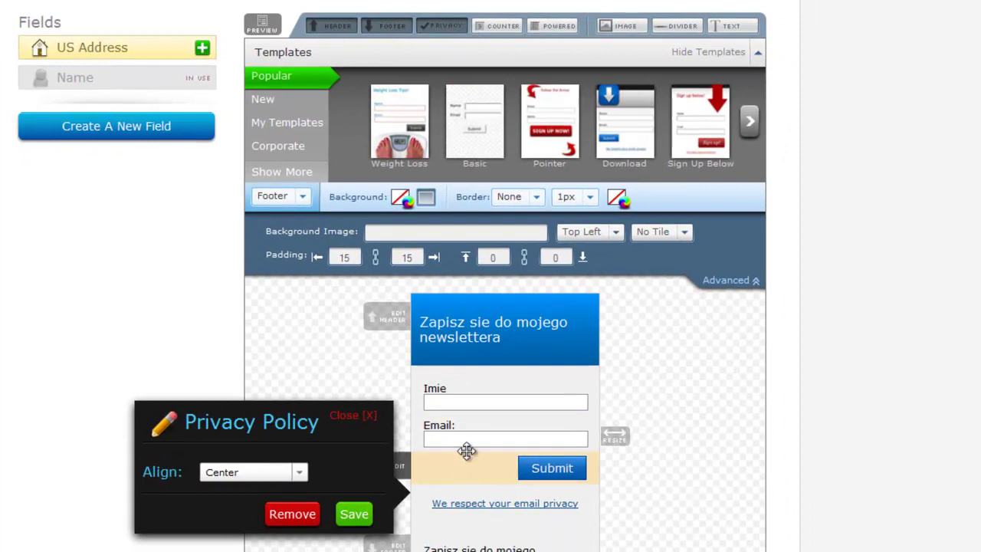
pyautogui.click(504, 29)
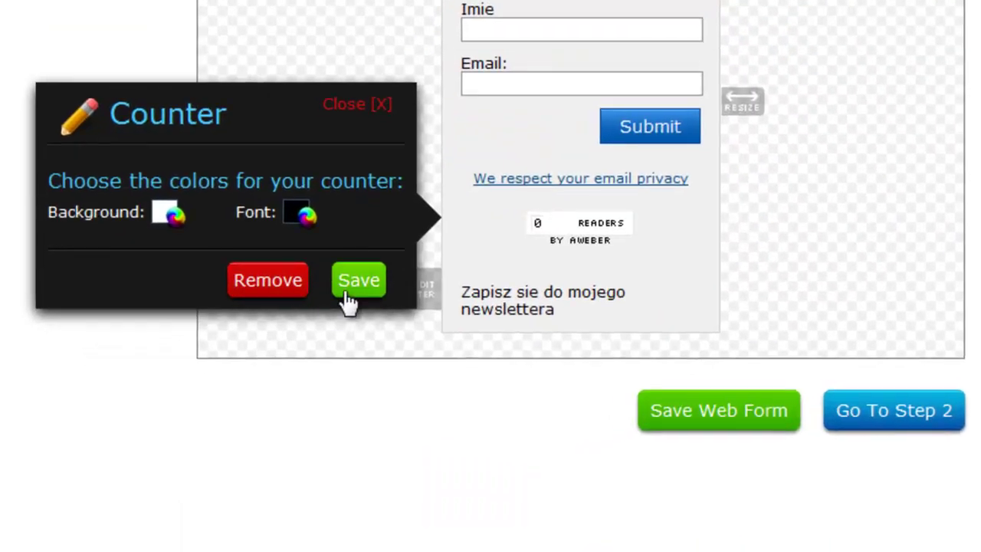
pyautogui.click(351, 282)
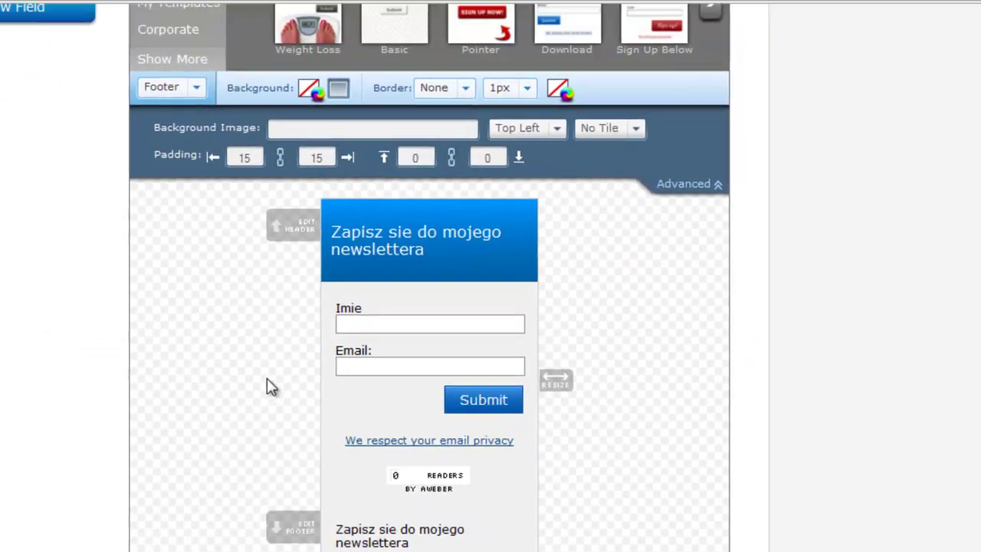
# Open the form type settings and review the In-Line, Pop-Over, Lightbox and Pop-Up options
pyautogui.scroll(2, 267, 384)
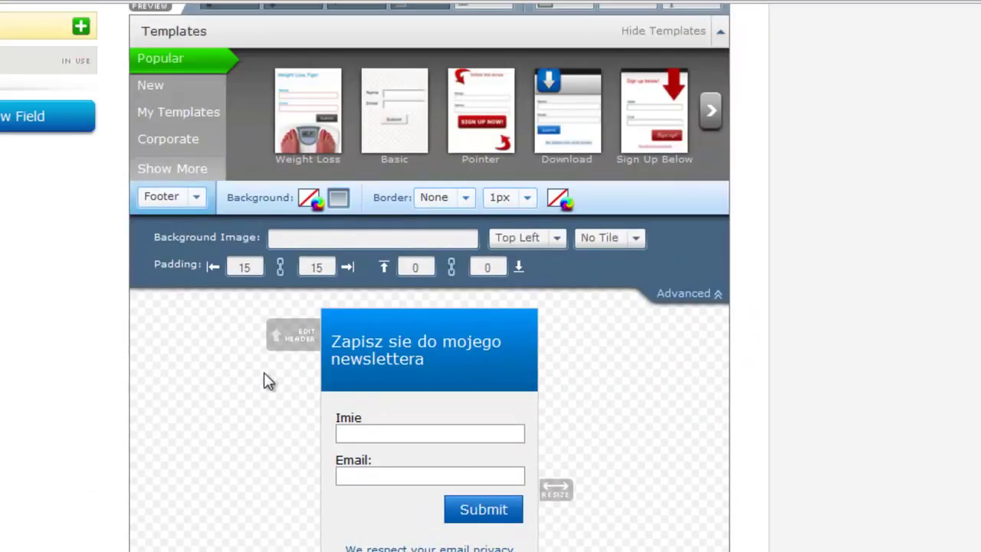
pyautogui.scroll(-2, 267, 455)
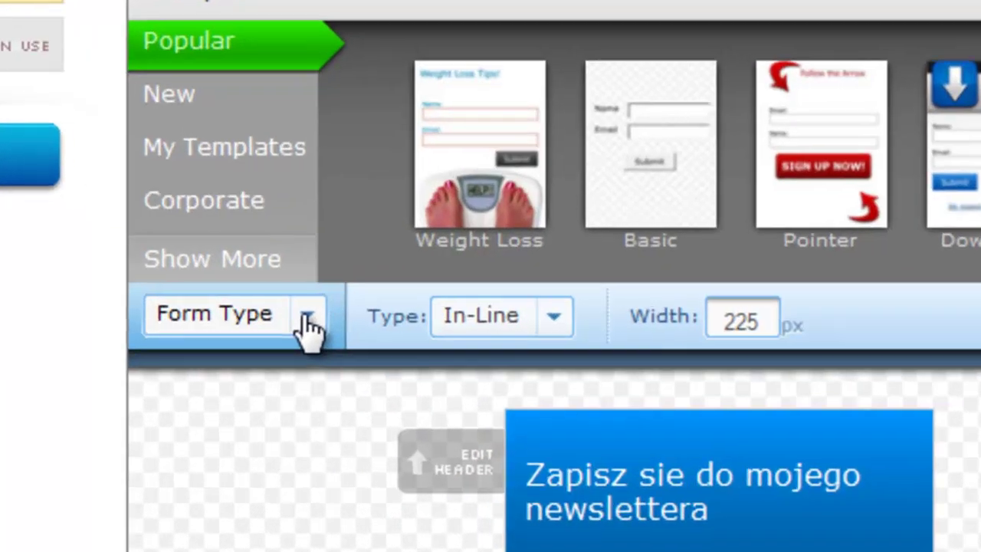
pyautogui.click(443, 296)
pyautogui.click(307, 326)
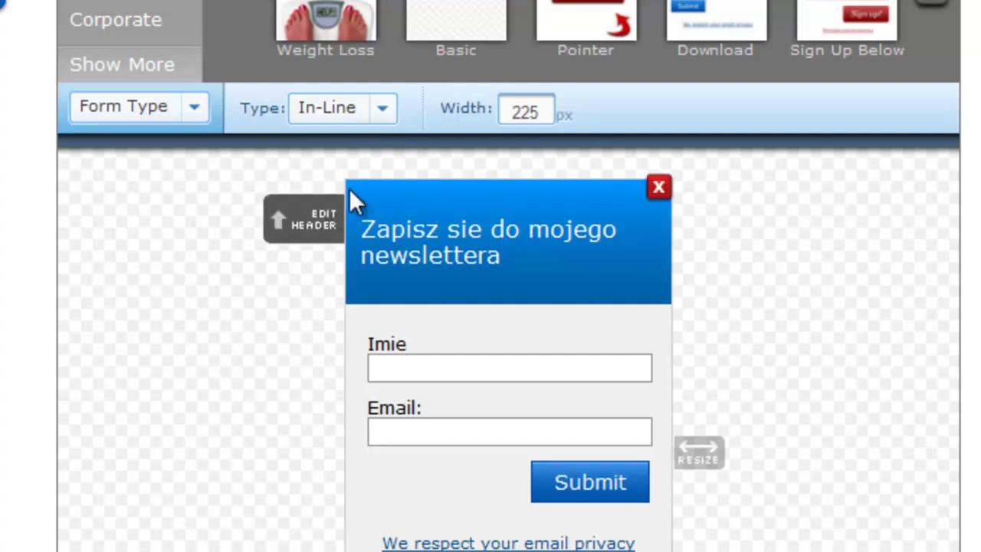
pyautogui.click(381, 125)
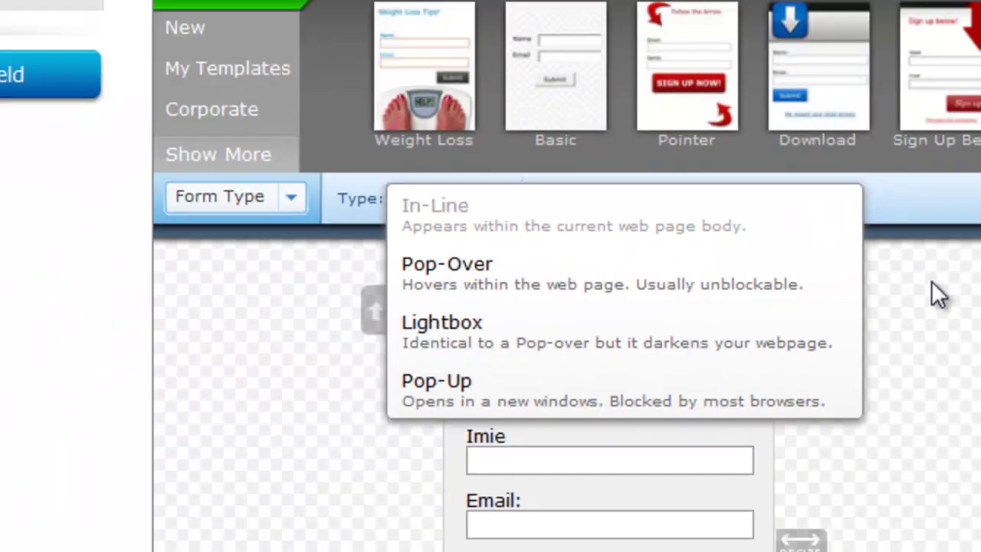
pyautogui.click(893, 296)
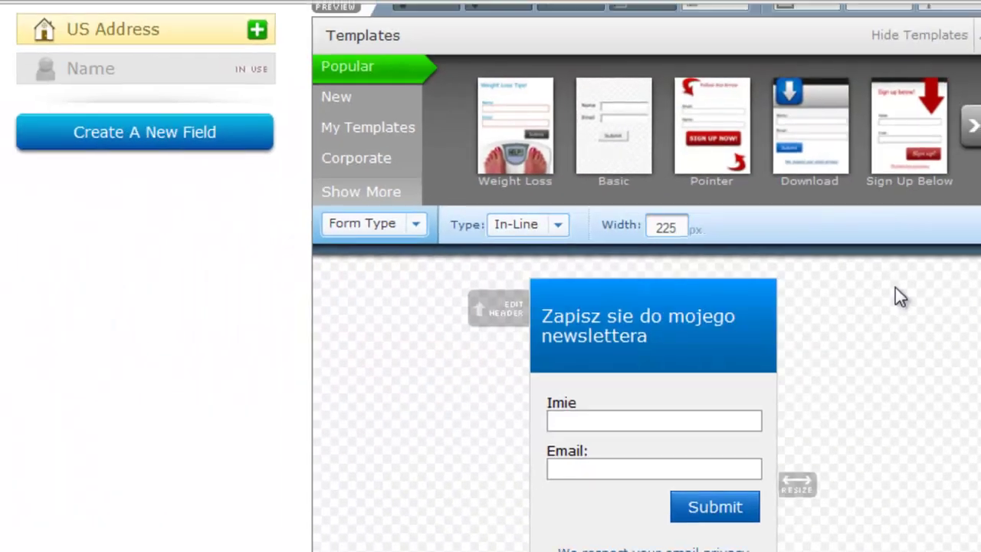
# Set the form type to Pop-Over and save the web form
pyautogui.click(558, 229)
pyautogui.click(541, 281)
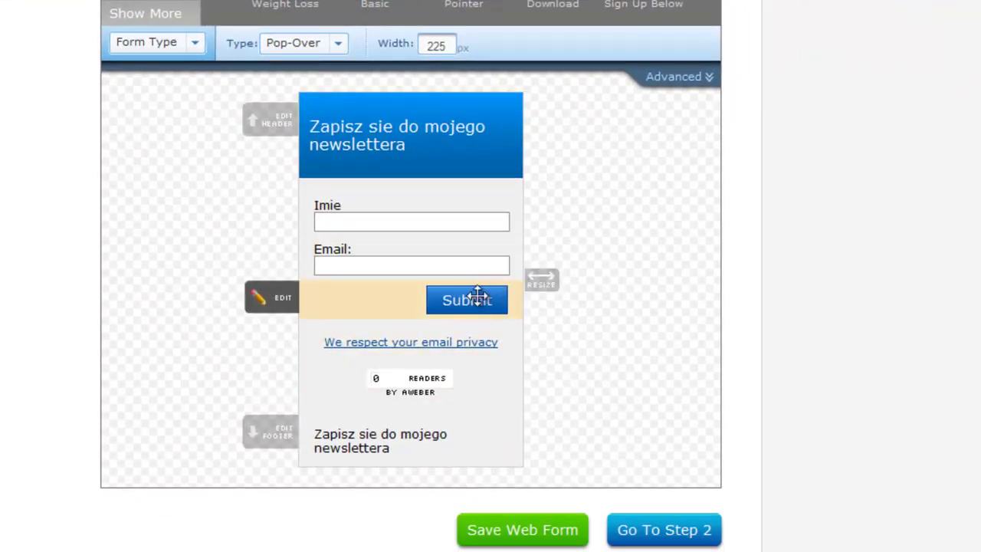
pyautogui.click(540, 538)
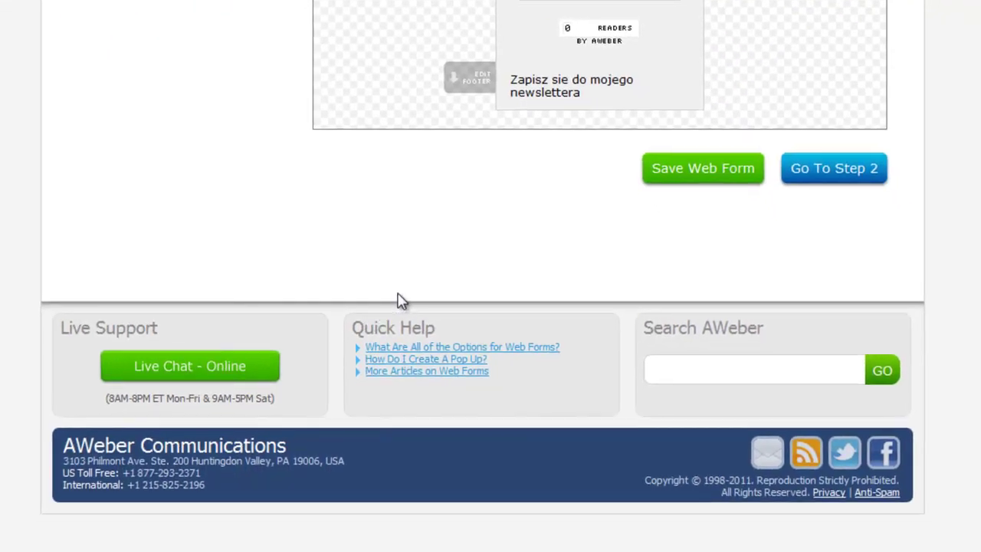
# Change the form type to Lightbox
pyautogui.scroll(5, 402, 299)
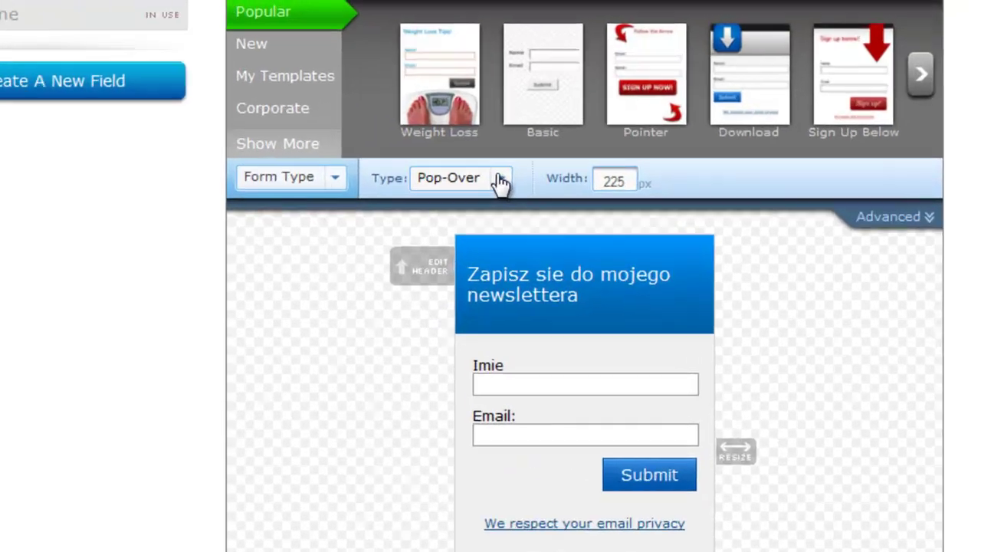
pyautogui.click(521, 138)
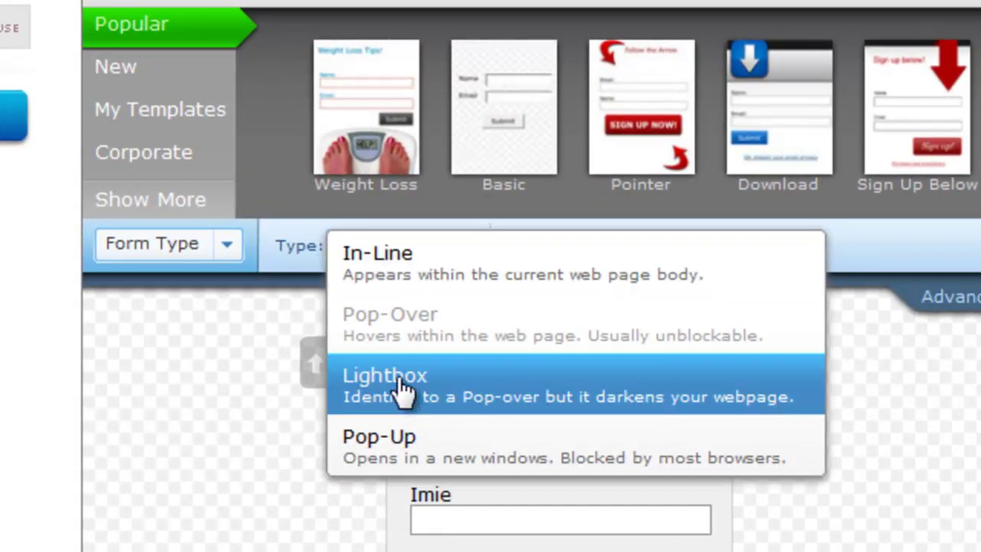
pyautogui.click(402, 389)
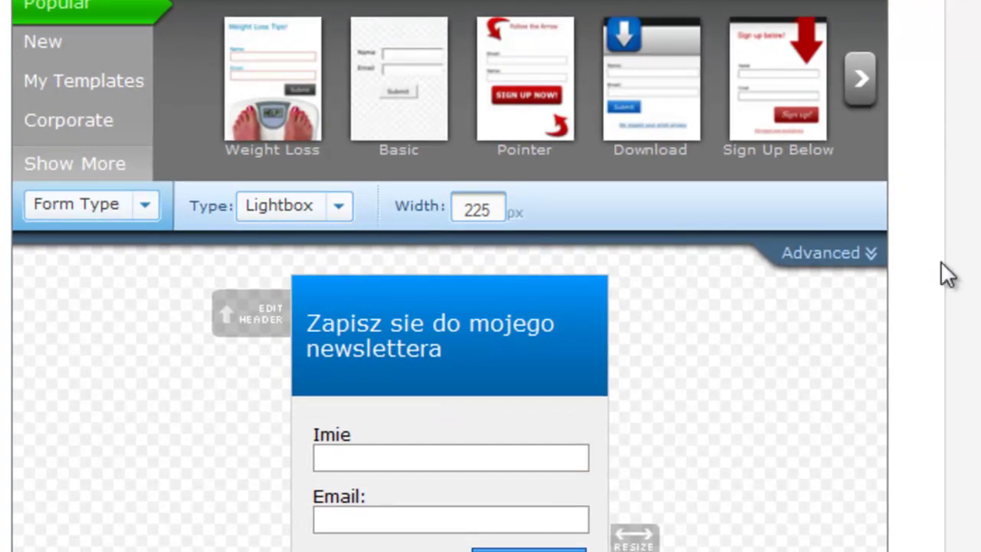
# In the lightbox's advanced settings, set the recurrence to Show Every X Days with 3 days, and the delay to 3 seconds
pyautogui.click(866, 253)
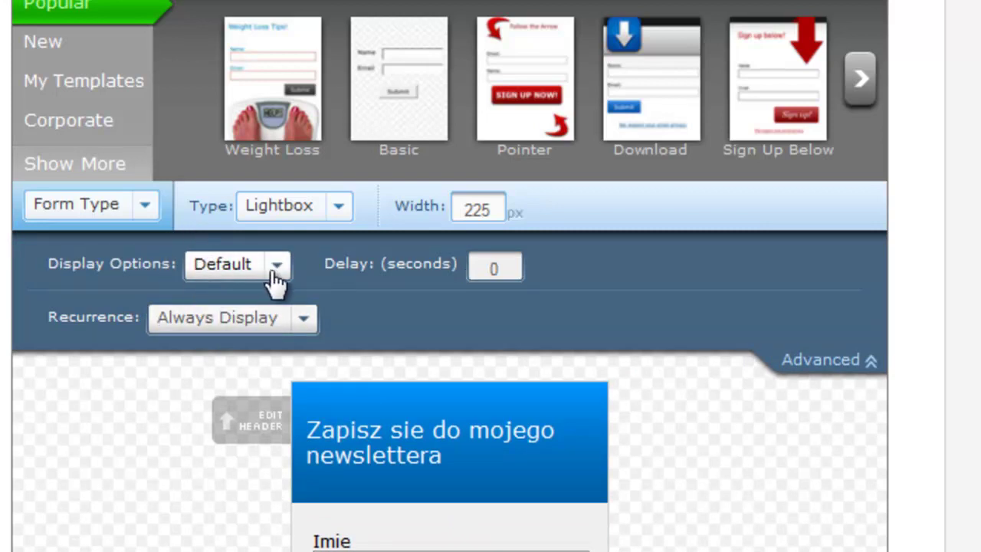
pyautogui.click(302, 317)
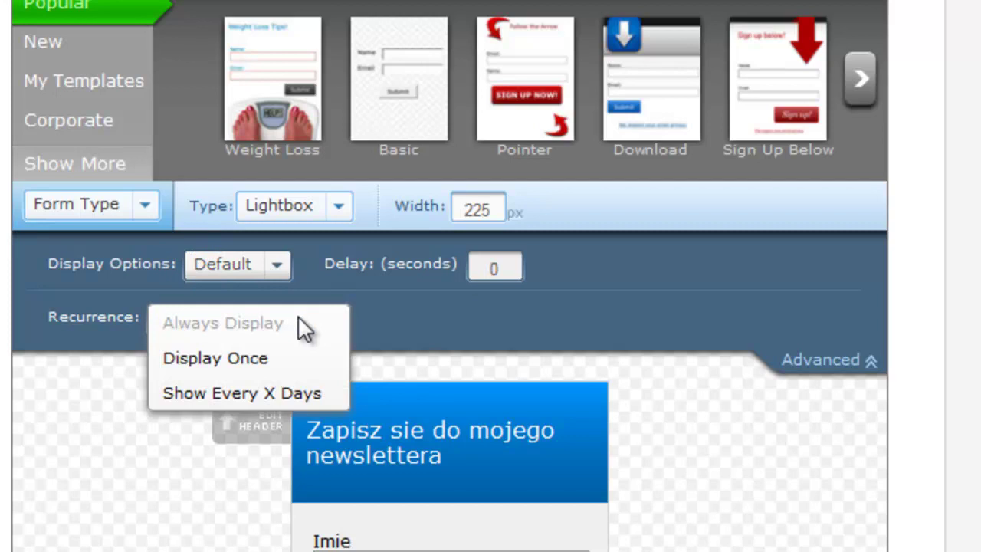
pyautogui.click(247, 393)
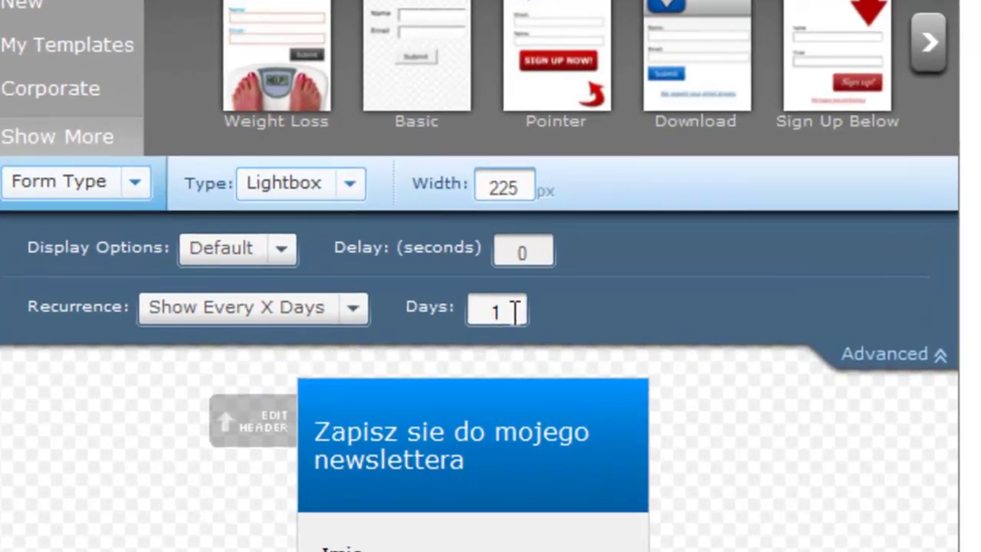
pyautogui.moveTo(481, 320); pyautogui.dragTo(443, 332)
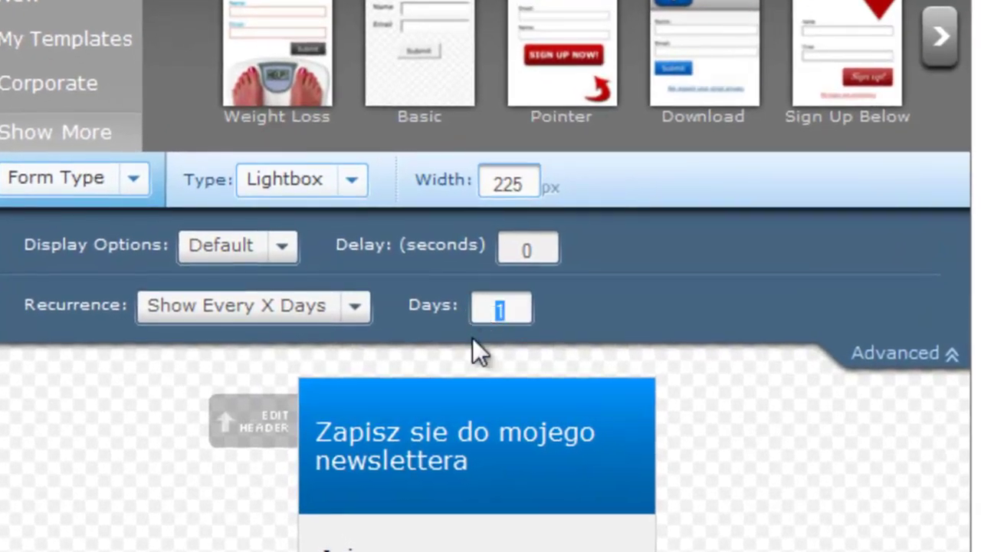
pyautogui.write('3')
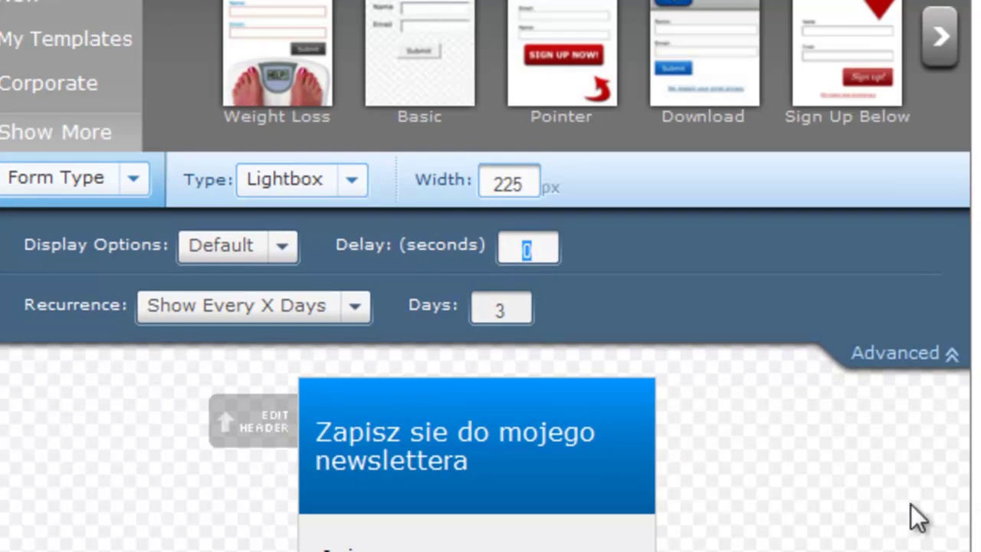
pyautogui.write('3')
# Save the lightbox web form and continue to its settings step
pyautogui.scroll(-3, 808, 502)
pyautogui.scroll(-2, 606, 482)
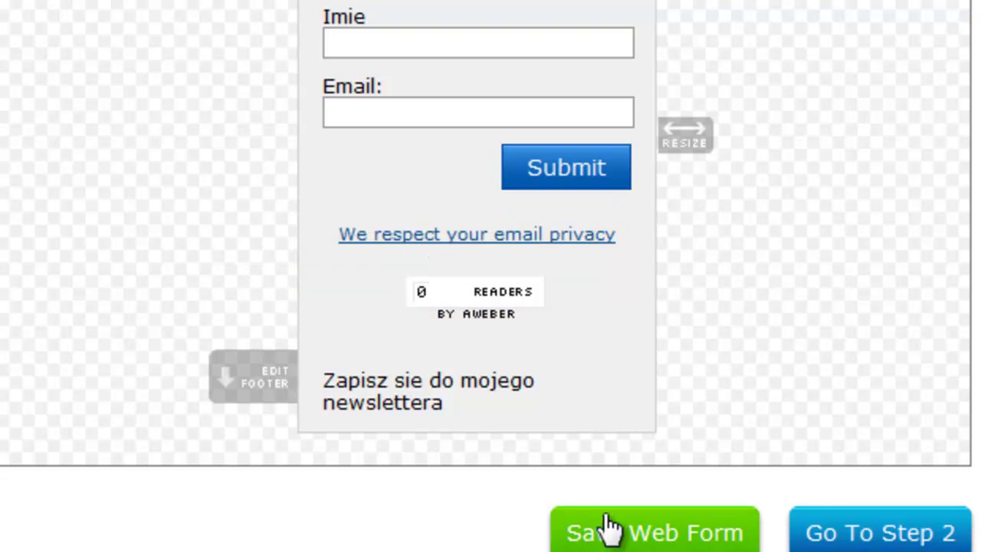
pyautogui.click(630, 535)
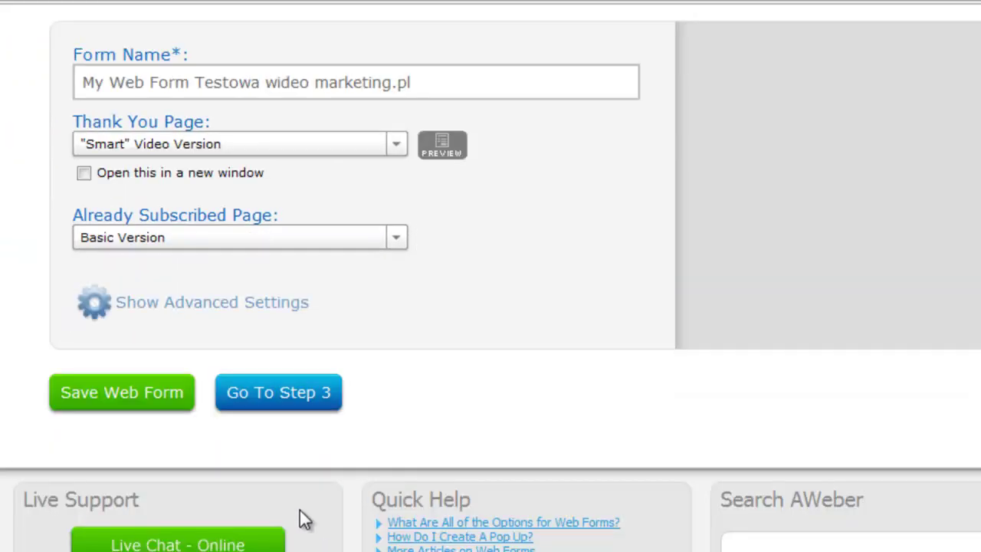
# Set the form's Thank You Page to Basic Version and preview that page
pyautogui.scroll(3, 235, 433)
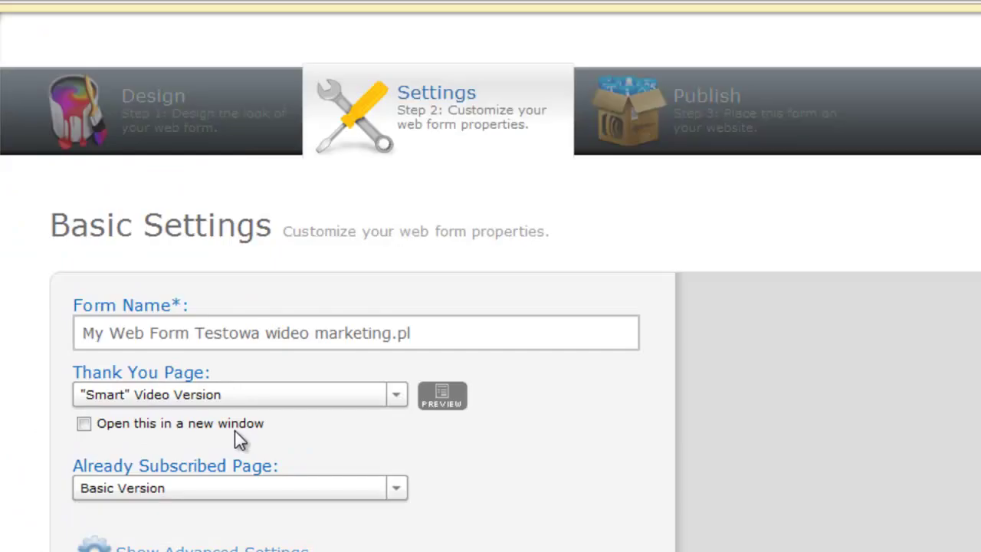
pyautogui.click(393, 396)
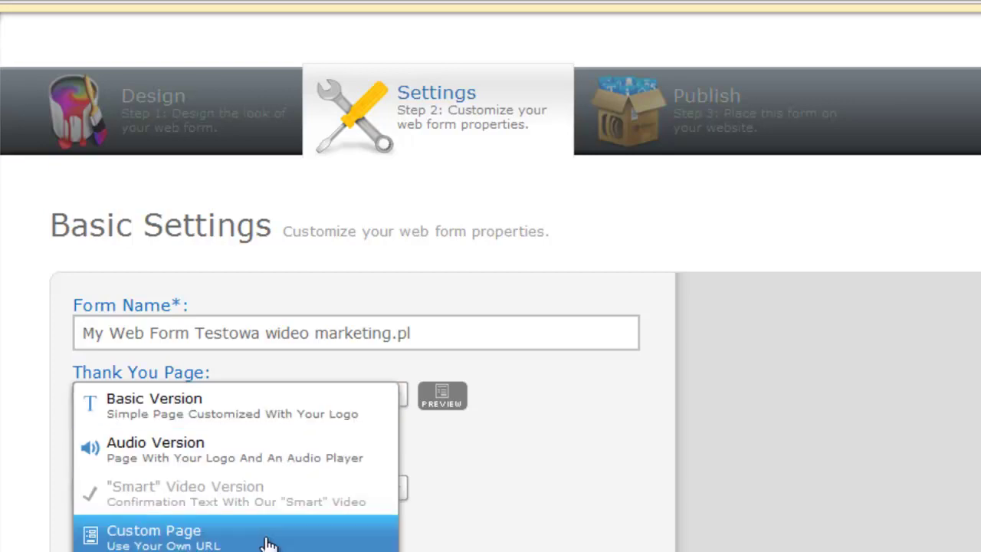
pyautogui.click(231, 413)
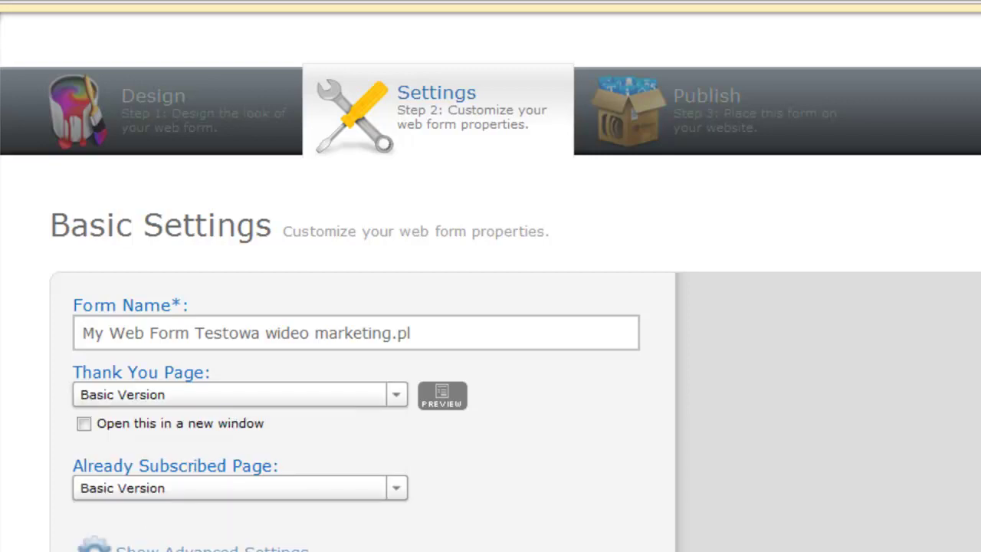
pyautogui.click(443, 396)
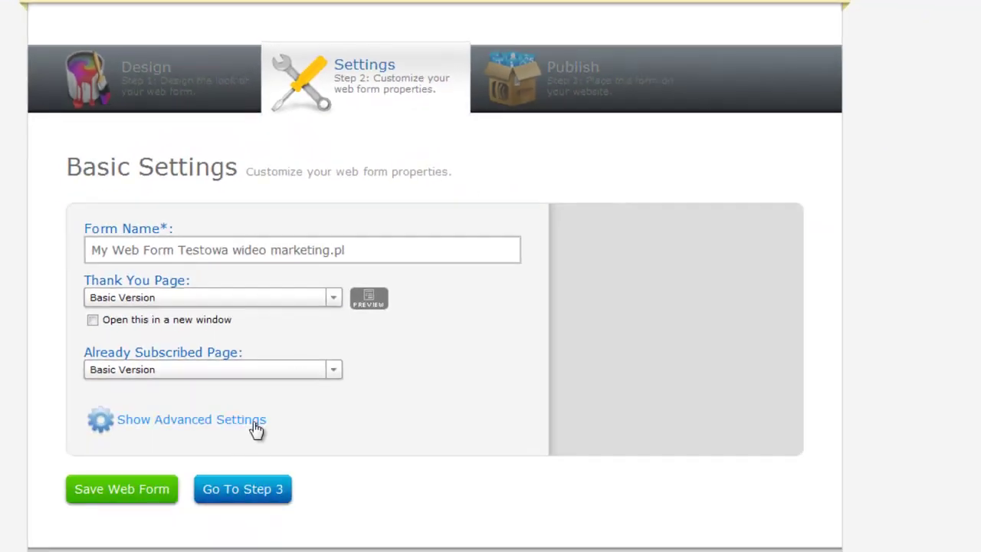
# Continue to the publishing step, saving the form's changes, and review the web designer installation option
pyautogui.click(243, 488)
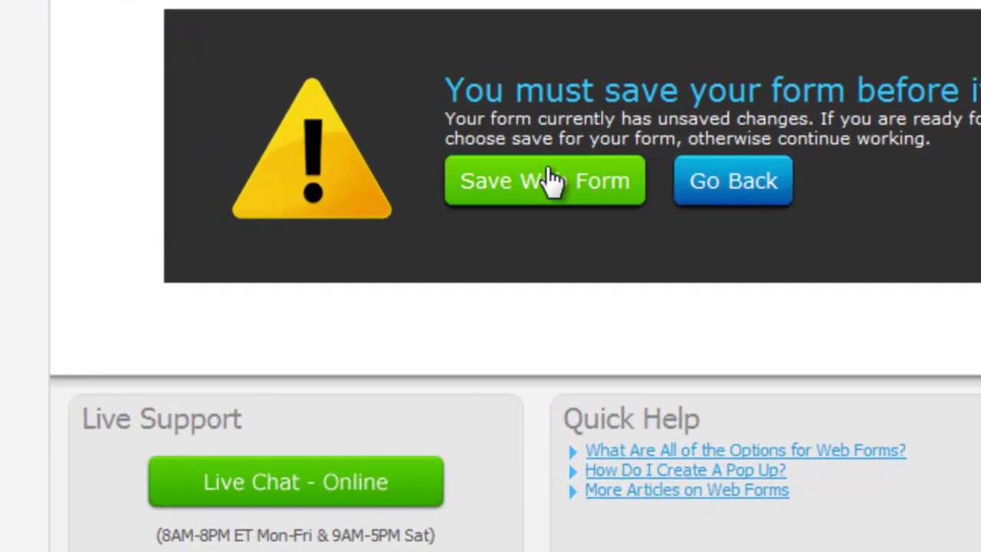
pyautogui.click(551, 182)
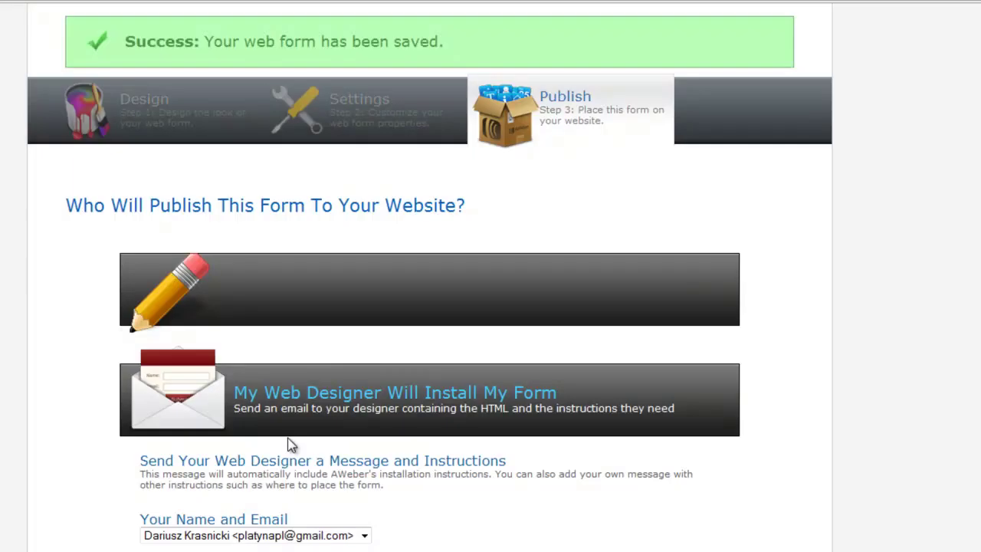
pyautogui.scroll(-5, 291, 444)
pyautogui.scroll(3, 289, 442)
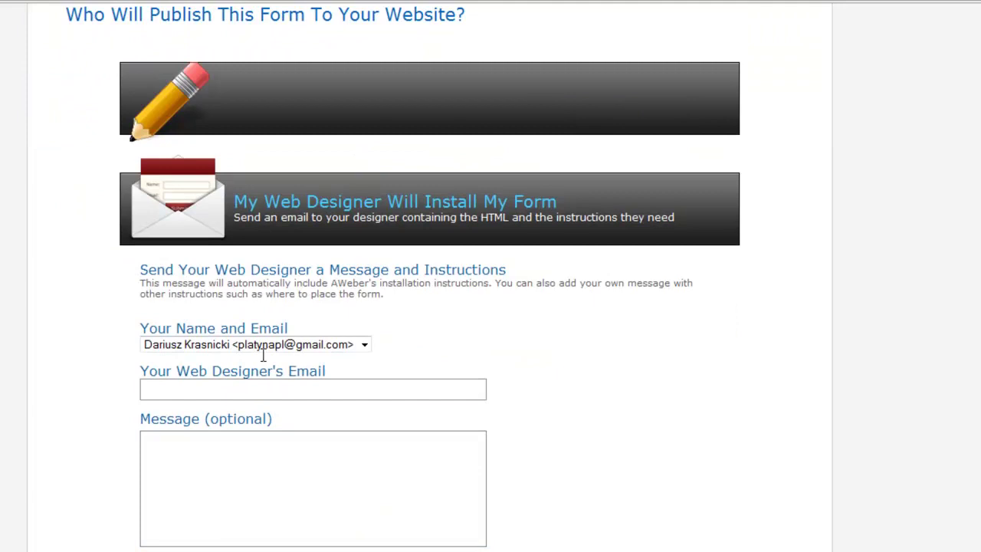
pyautogui.scroll(-1, 307, 268)
pyautogui.scroll(3, 257, 226)
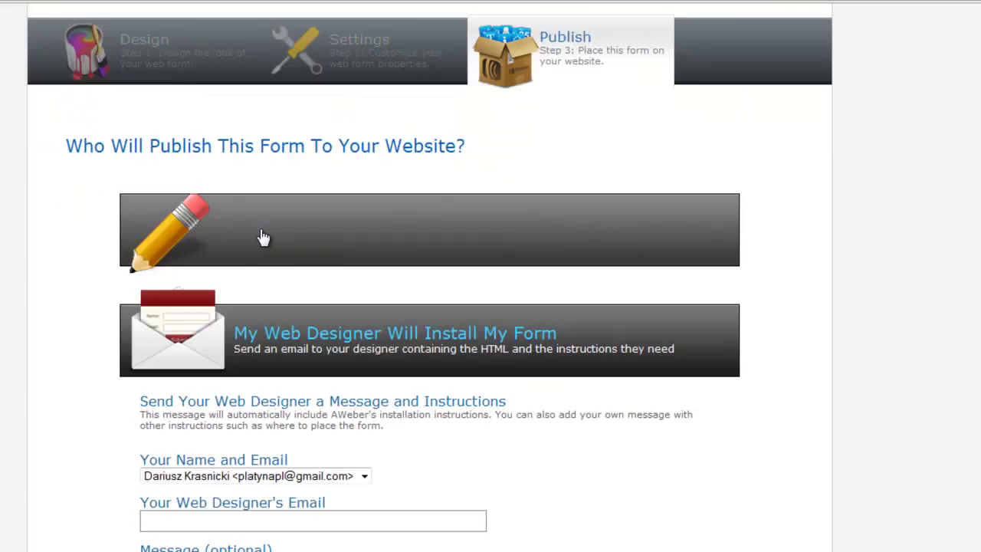
# Open the option to install the form yourself and select the entire JavaScript snippet
pyautogui.click(254, 243)
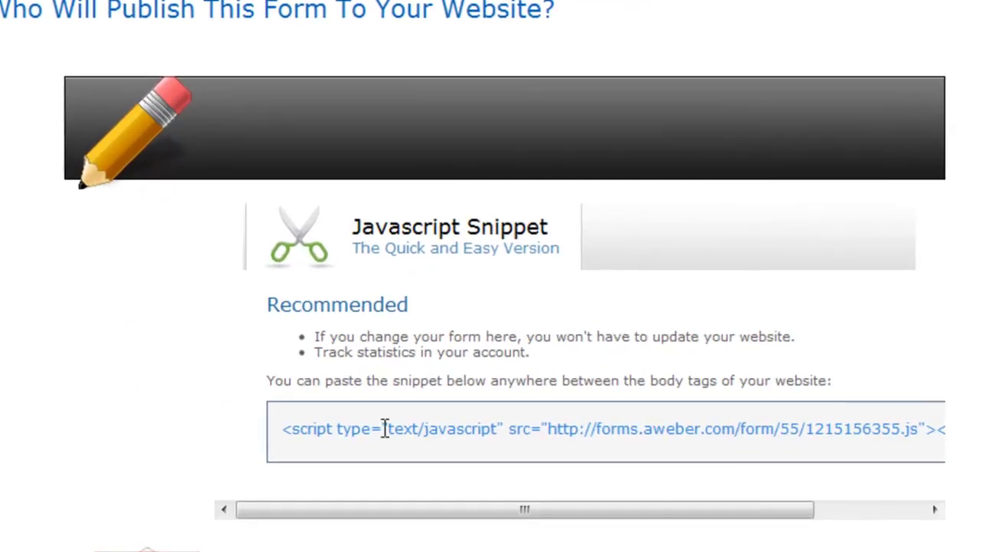
pyautogui.moveTo(283, 423); pyautogui.dragTo(973, 431)
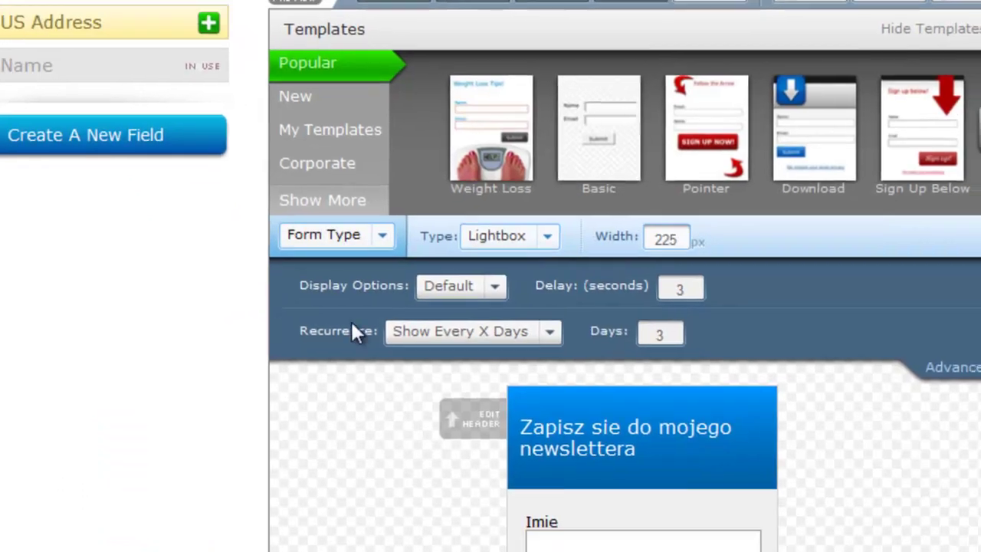
# Return to the form's design step and look over the complete lightbox form layout
pyautogui.scroll(-8, 351, 320)
pyautogui.scroll(2, 300, 189)
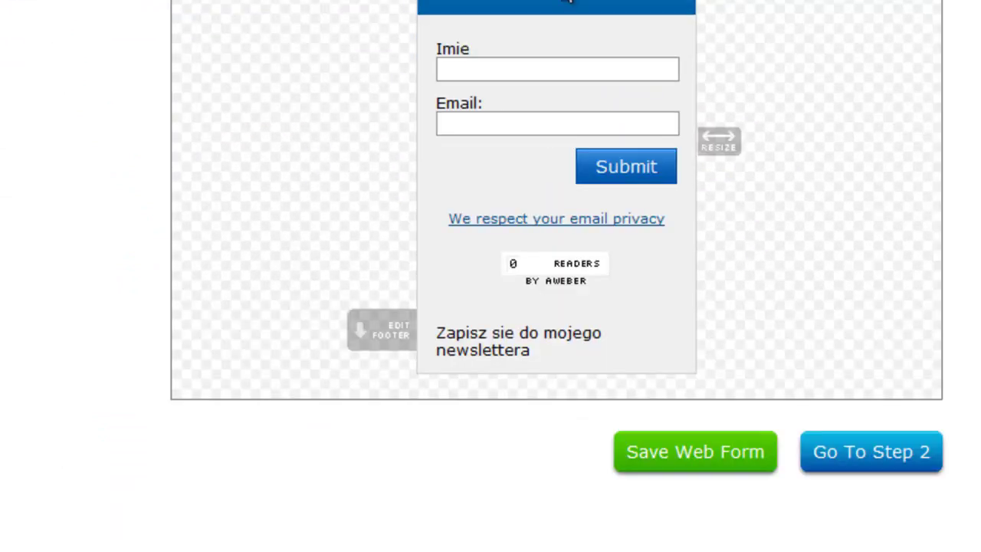
pyautogui.scroll(7, 580, 8)
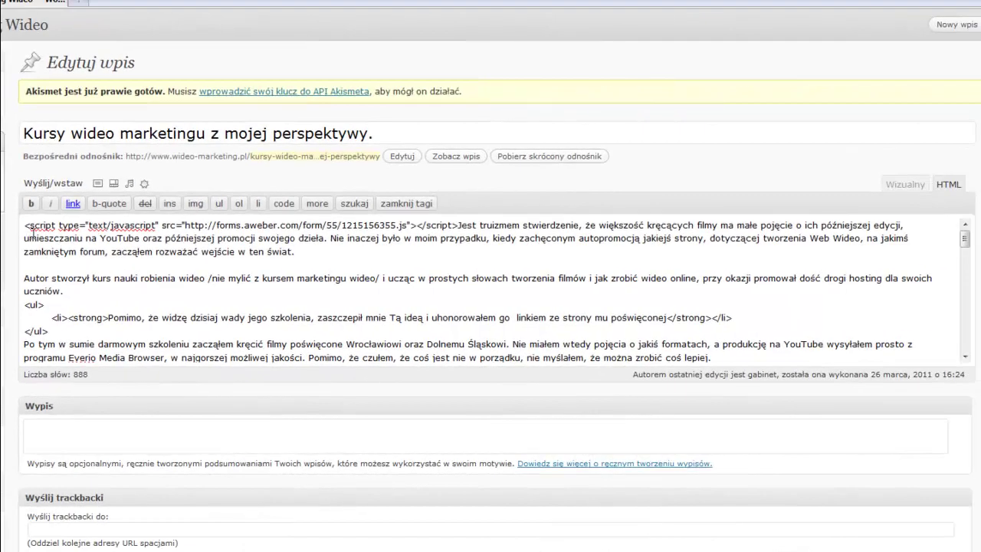
# Highlight the whole AWeber script tag at the start of the post's HTML and view the published post
pyautogui.moveTo(26, 225); pyautogui.dragTo(55, 220)
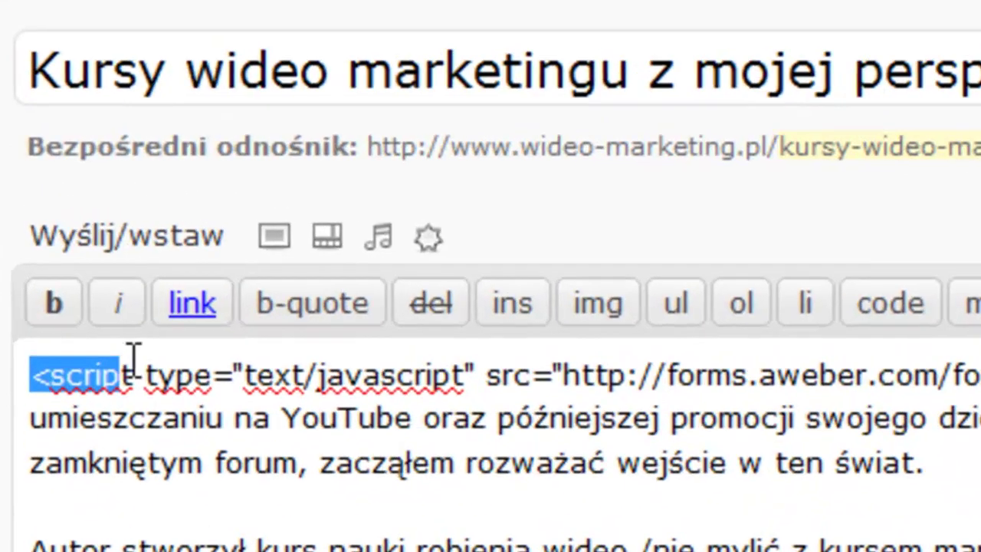
pyautogui.moveTo(134, 358); pyautogui.dragTo(569, 241)
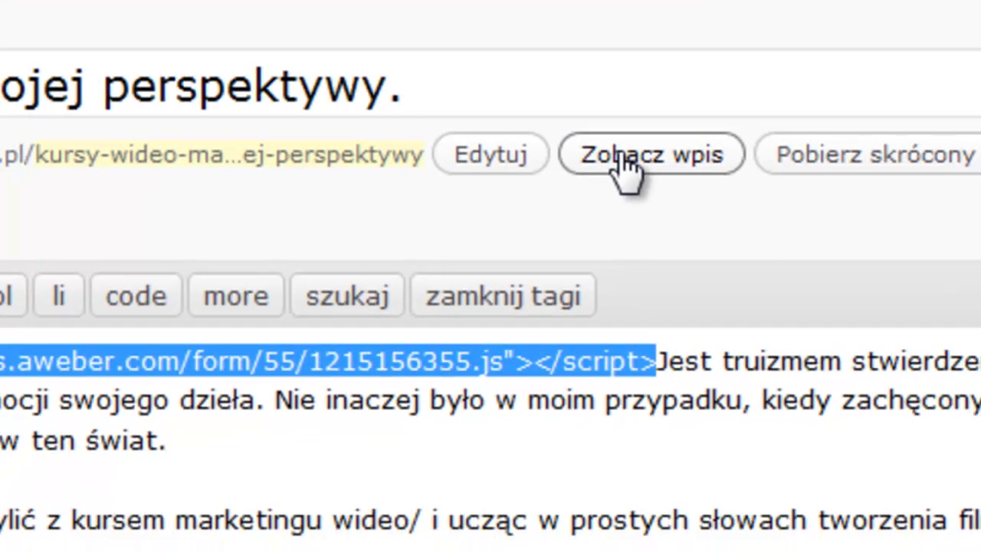
pyautogui.click(651, 146)
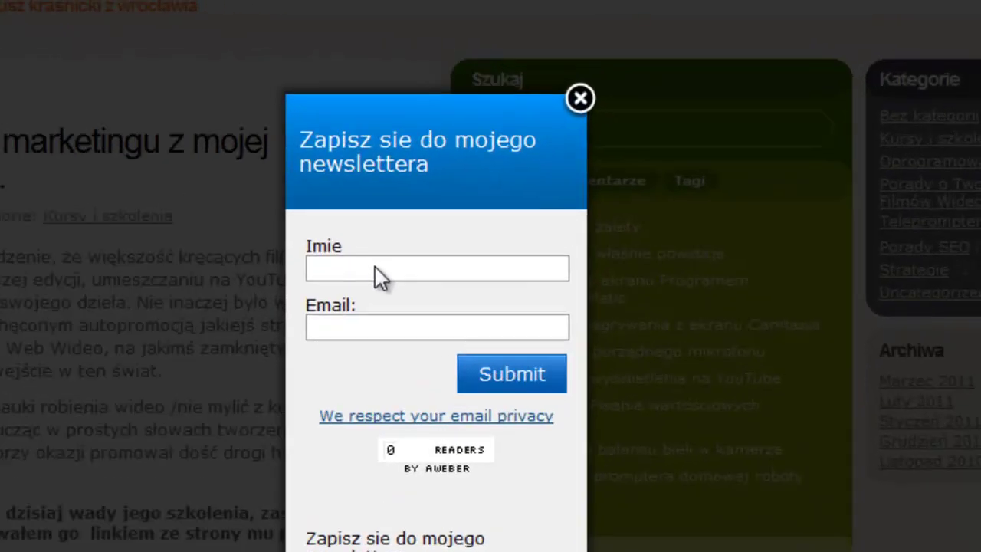
# Fill in the subscriber's first name in the lightbox newsletter form on the post
pyautogui.click(499, 213)
pyautogui.click(499, 214)
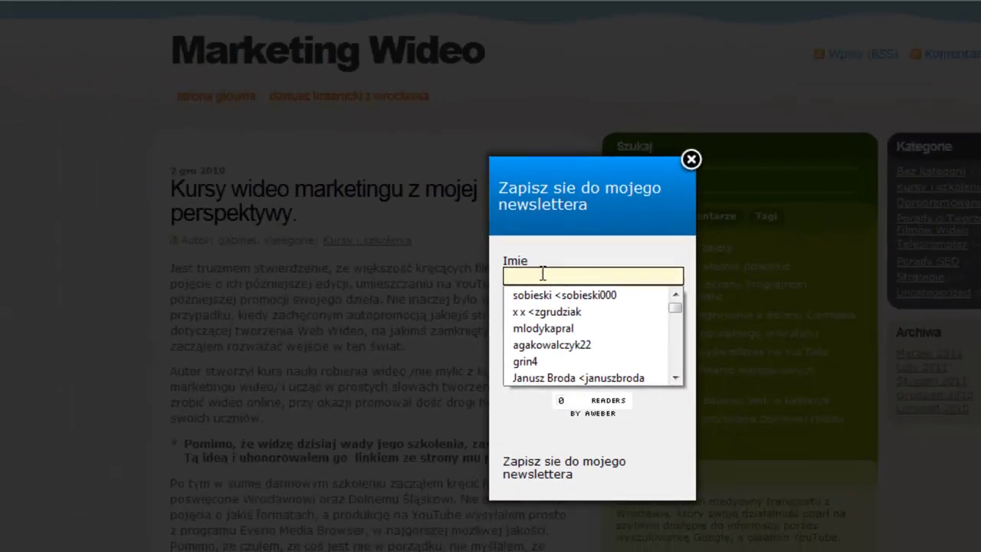
pyautogui.write('Da')
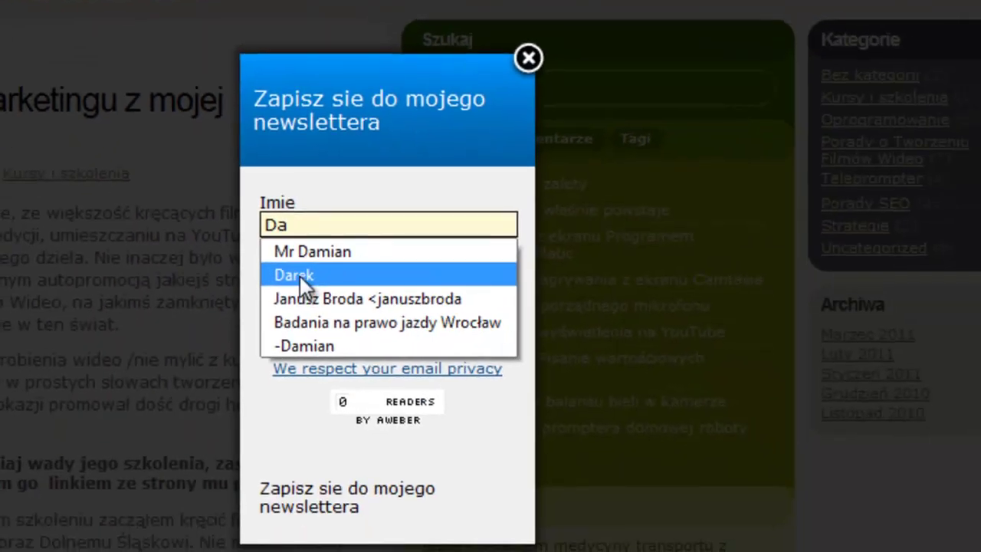
pyautogui.click(332, 352)
pyautogui.click(300, 280)
# Fill in the subscriber's e-mail, submit the sign-up form, and highlight the beginning of the notice on the resulting page
pyautogui.click(300, 280)
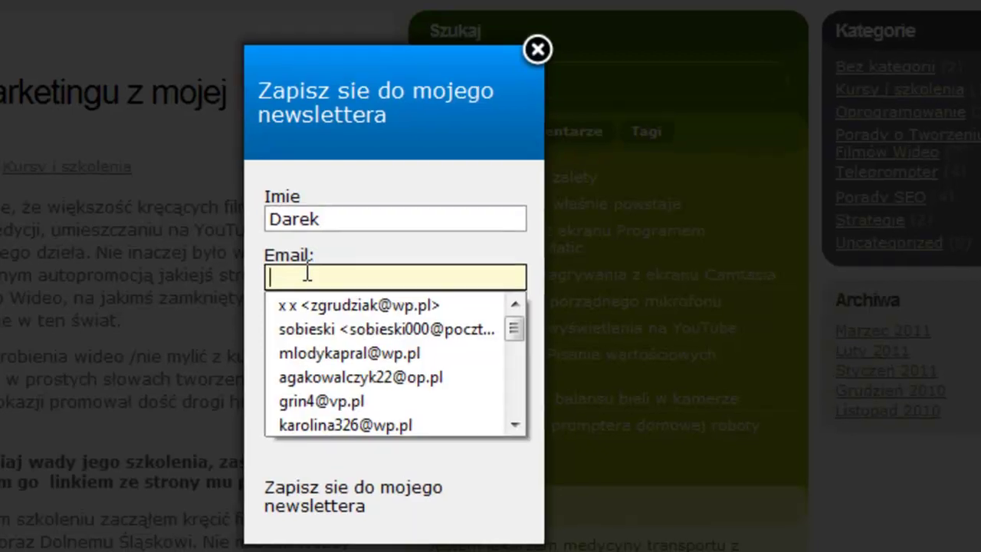
pyautogui.write('le')
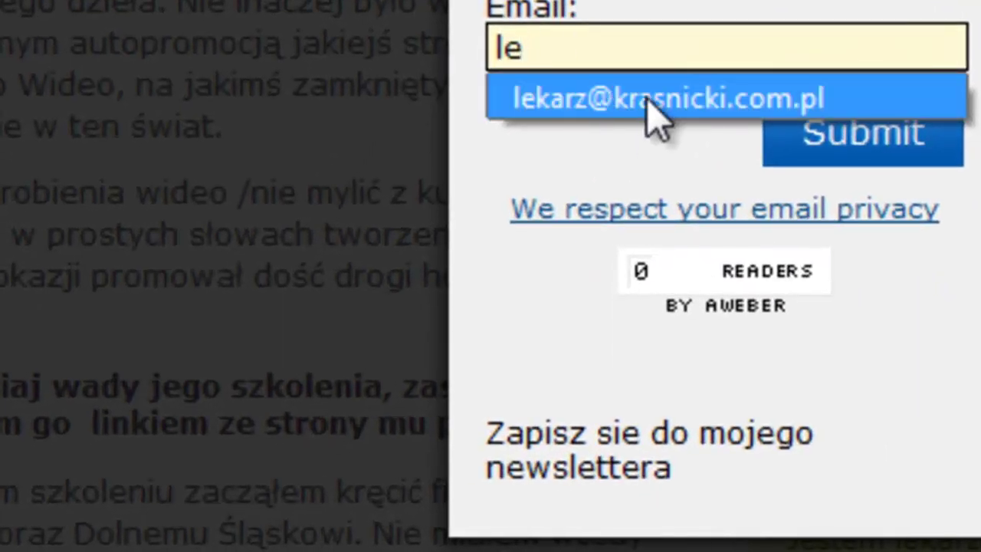
pyautogui.click(650, 116)
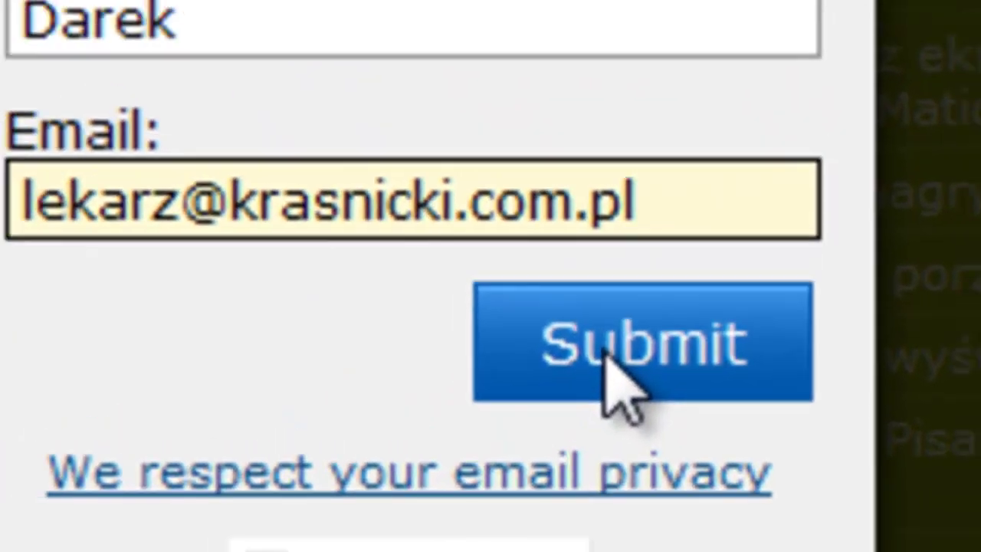
pyautogui.click(607, 334)
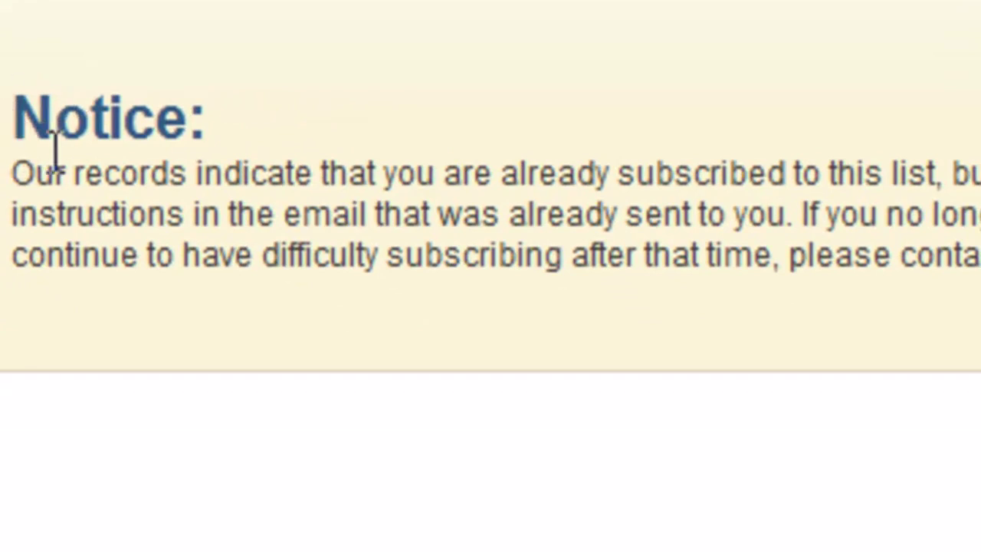
pyautogui.moveTo(23, 119); pyautogui.dragTo(980, 214)
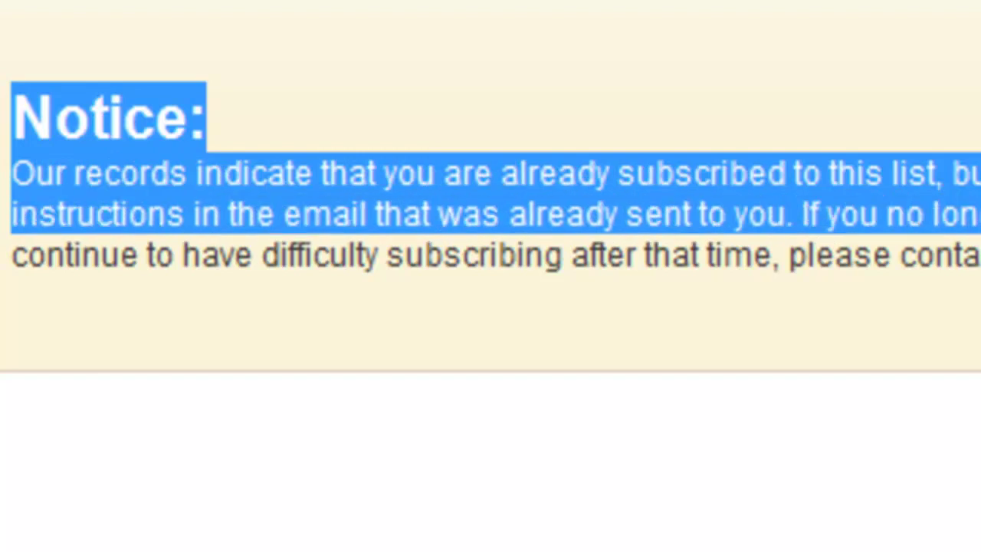